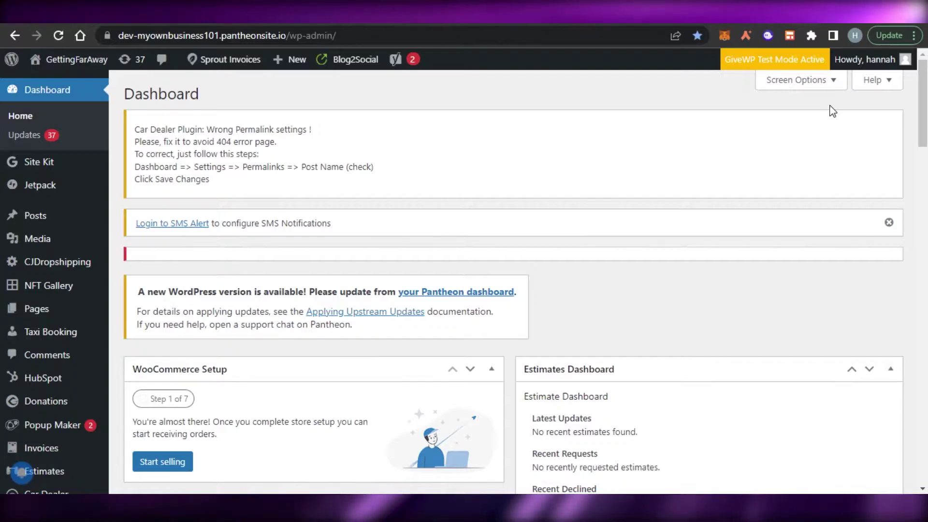
# Open the page for adding new plugins to the site
pyautogui.scroll(-6, 828, 108)
pyautogui.scroll(-9, 22, 471)
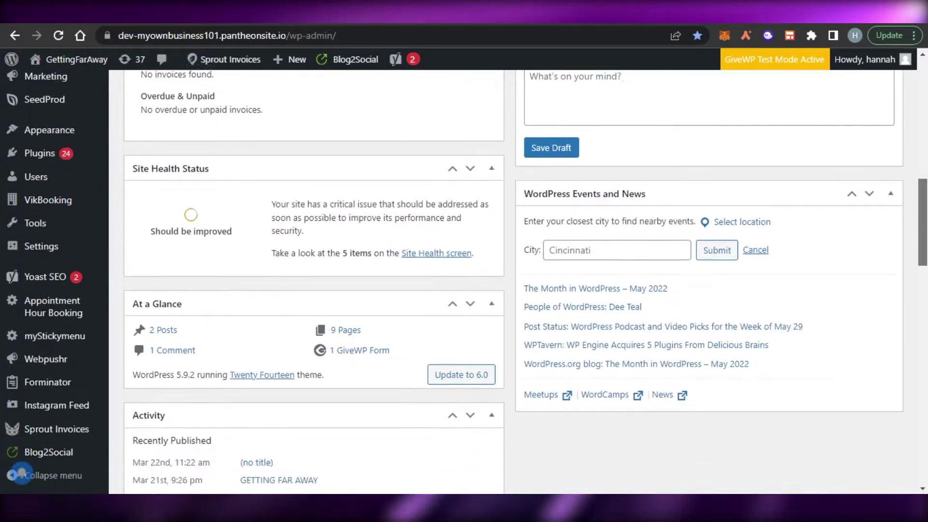
pyautogui.scroll(15, 22, 471)
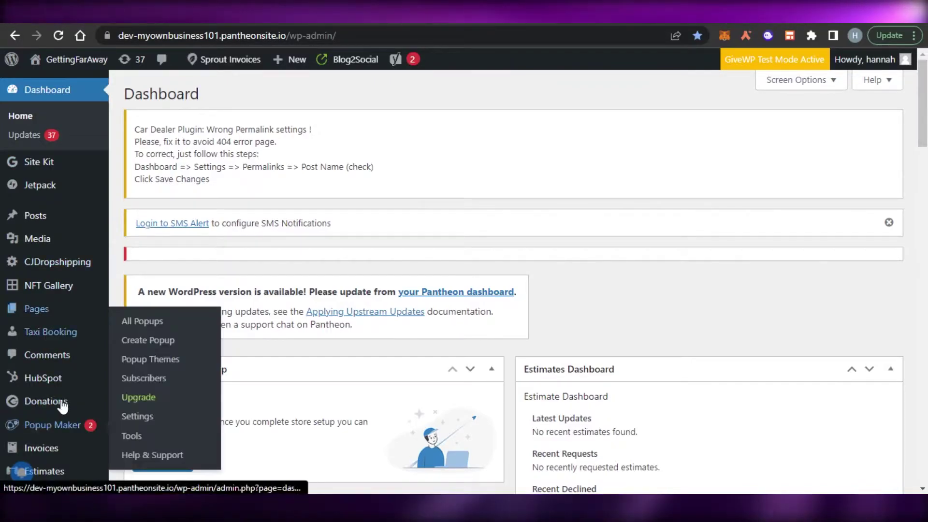
pyautogui.scroll(-10, 924, 137)
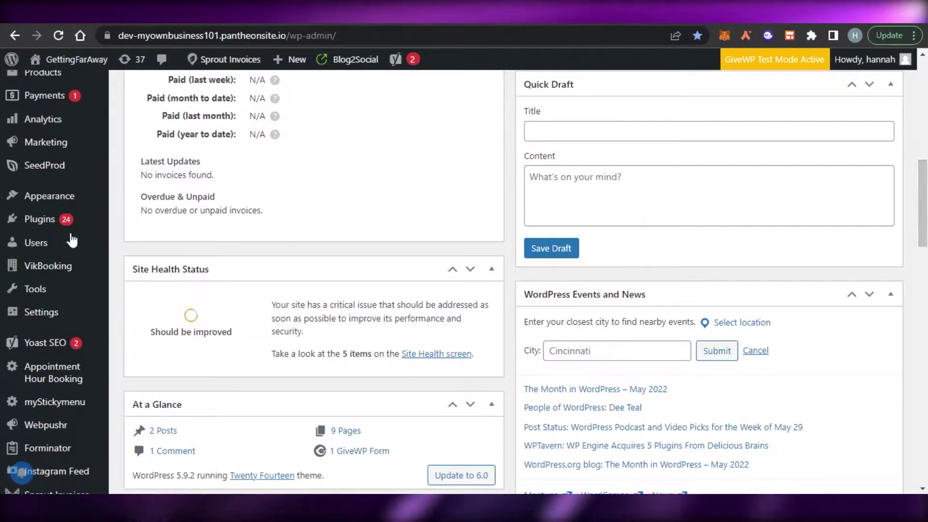
pyautogui.moveTo(42, 219)
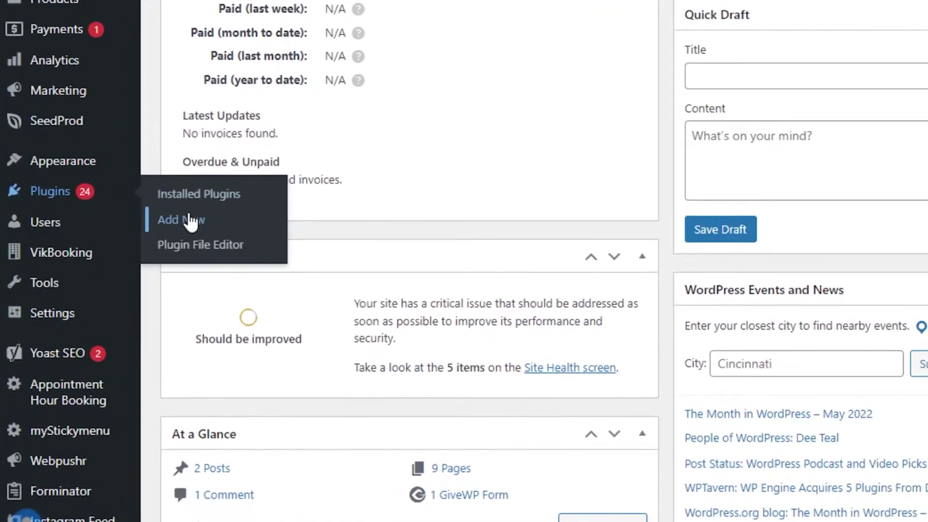
pyautogui.click(191, 221)
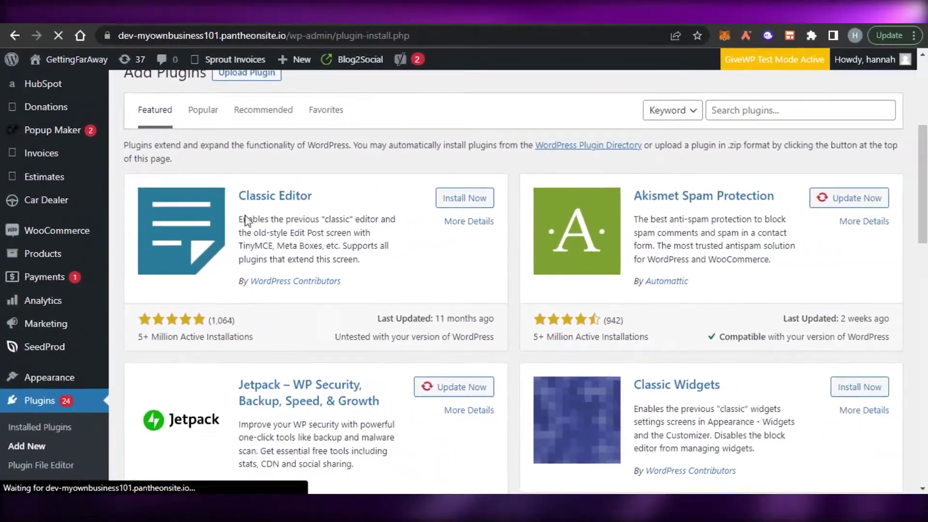
# Search the plugin directory for "appointment"
pyautogui.scroll(-8, 894, 169)
pyautogui.scroll(-7, 22, 472)
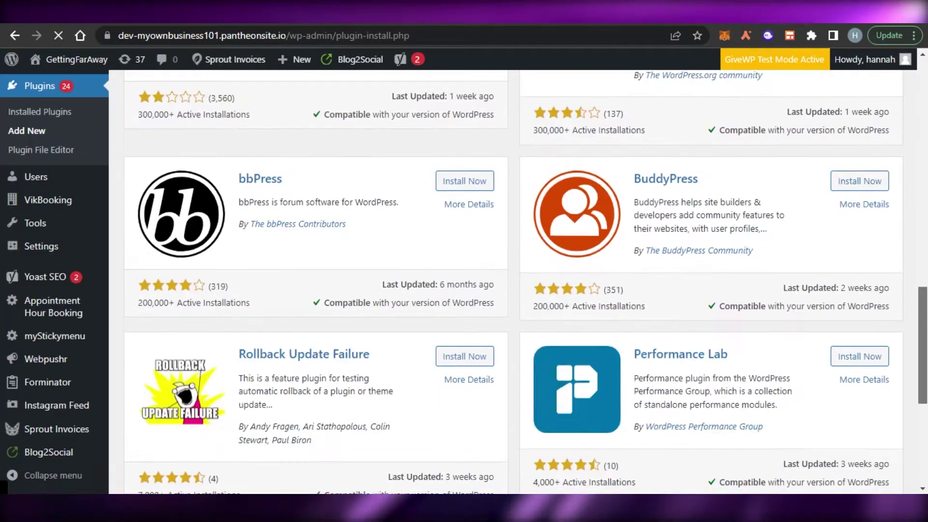
pyautogui.scroll(10, 22, 473)
pyautogui.scroll(10, 21, 473)
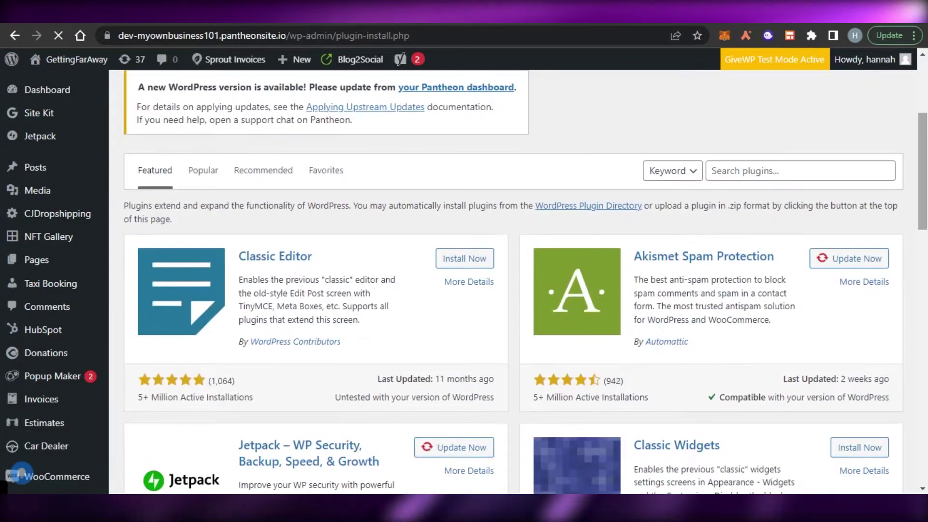
pyautogui.scroll(-5, 22, 471)
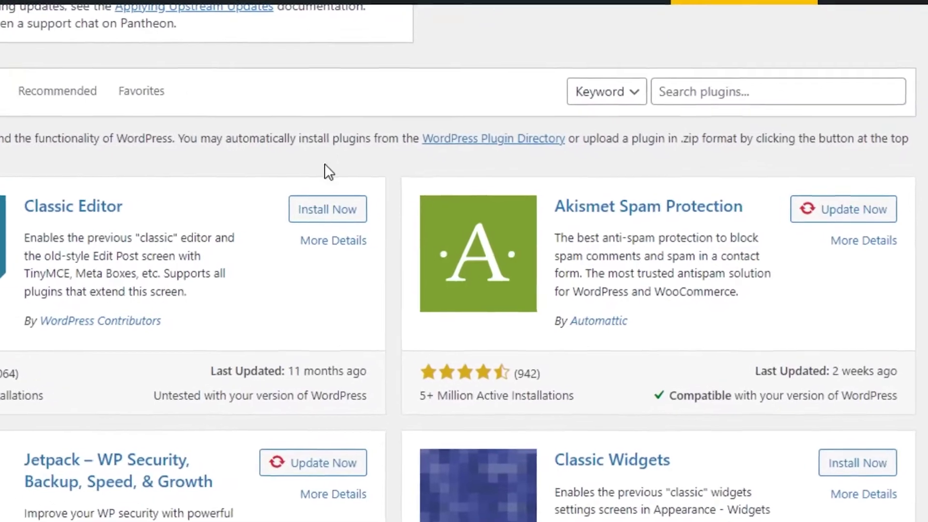
pyautogui.click(767, 137)
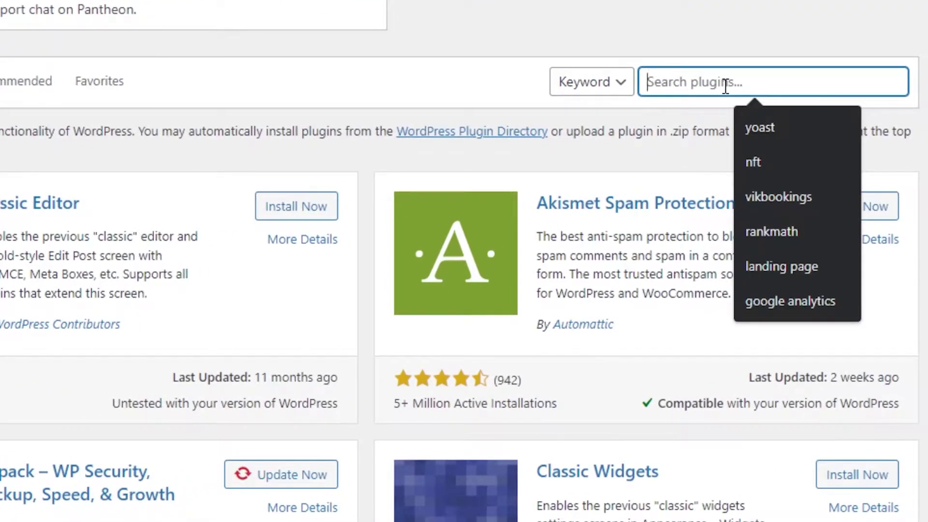
pyautogui.write('b')
pyautogui.press('BackSpace')
pyautogui.write('appointment')
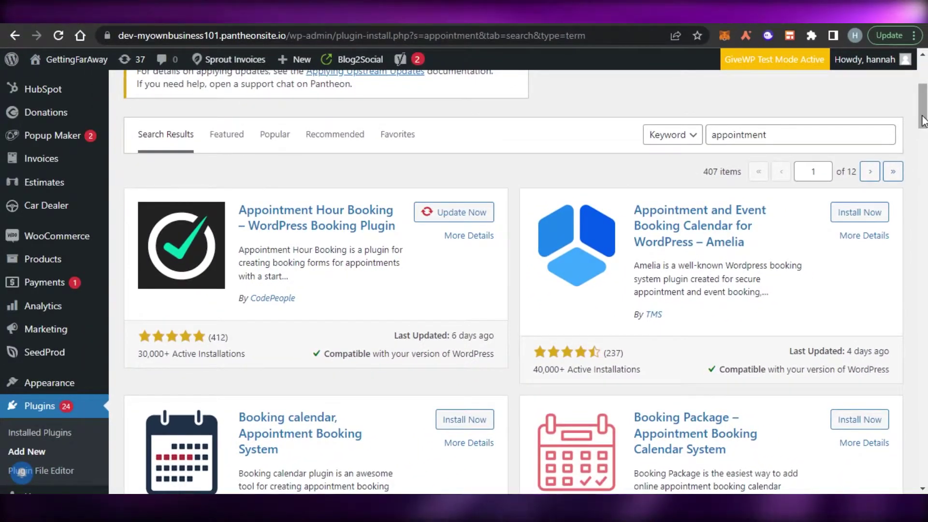
# Install and activate the "Appointment and Event Booking Calendar for WordPress – Amelia" plugin from the search results
pyautogui.scroll(-10, 624, 164)
pyautogui.scroll(-20, 513, 281)
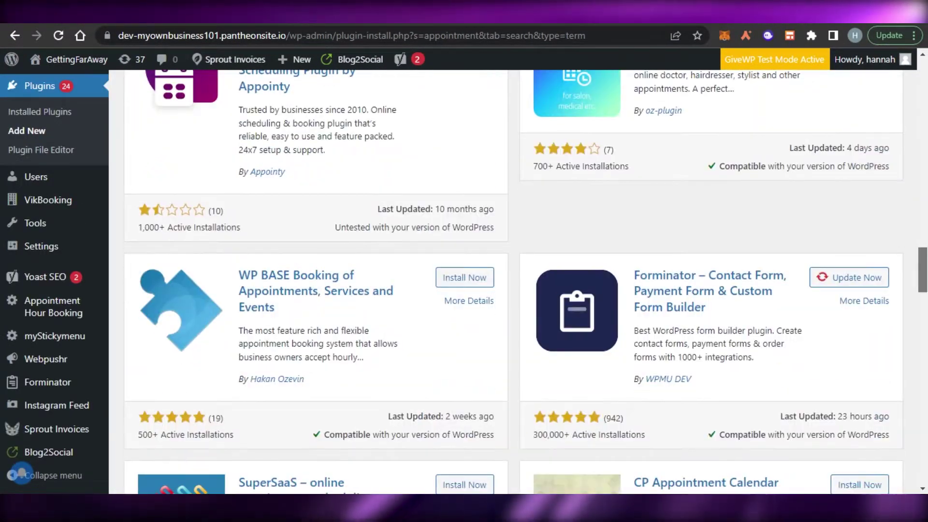
pyautogui.scroll(20, 404, 173)
pyautogui.scroll(-3, 403, 174)
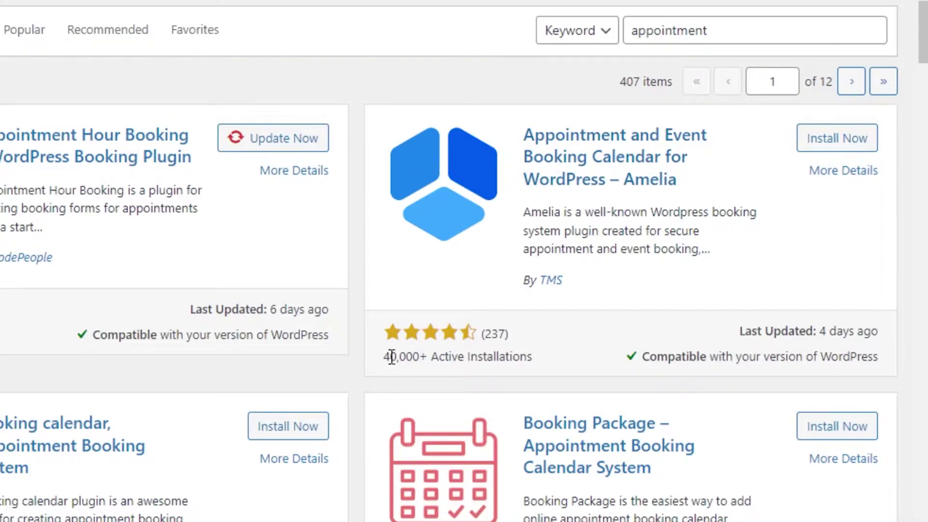
pyautogui.click(540, 349)
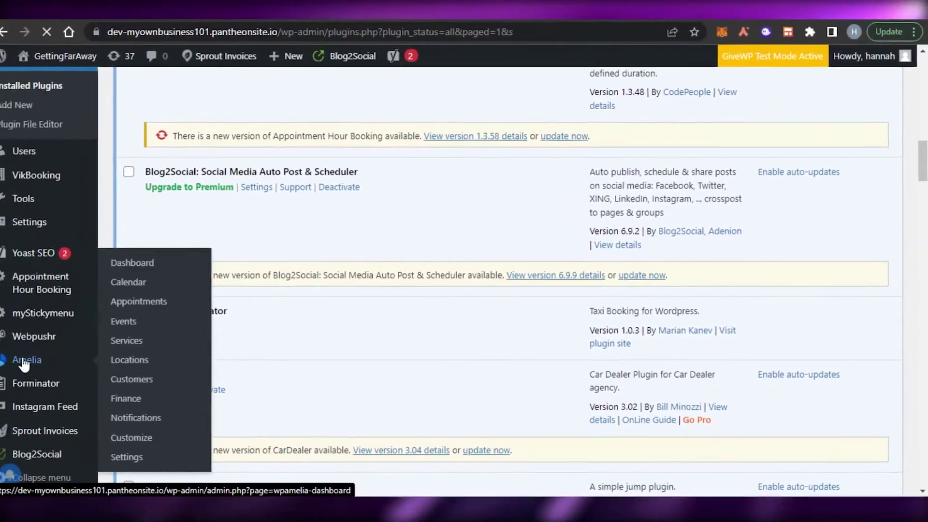
# Open the dashboard of the Amelia booking plugin
pyautogui.click(38, 360)
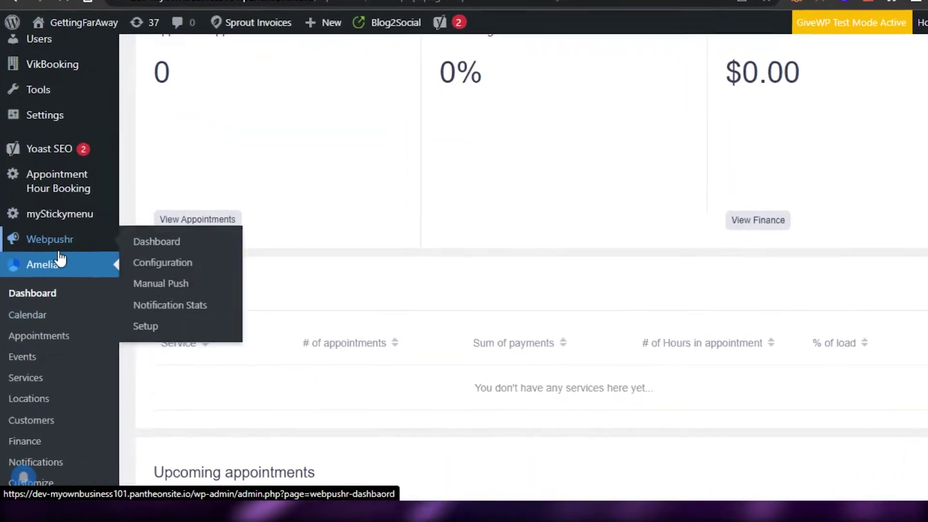
pyautogui.click(34, 256)
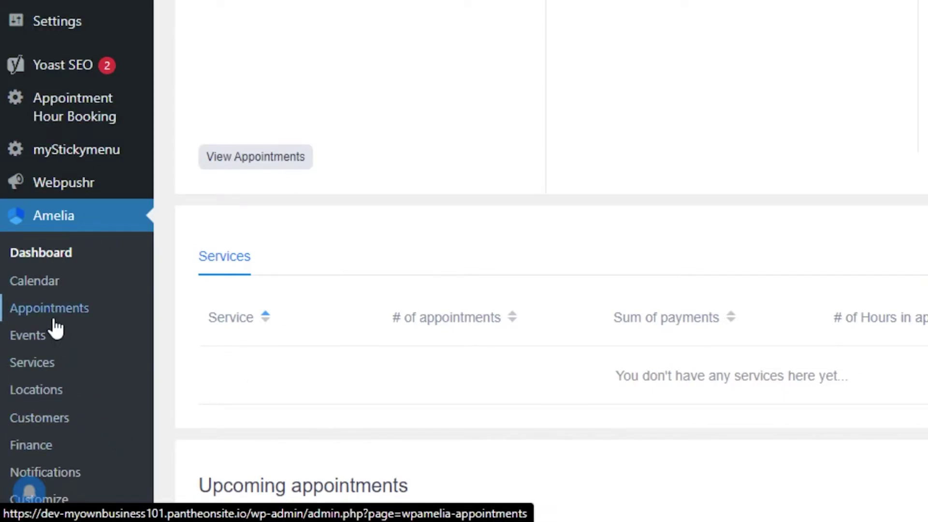
pyautogui.click(52, 264)
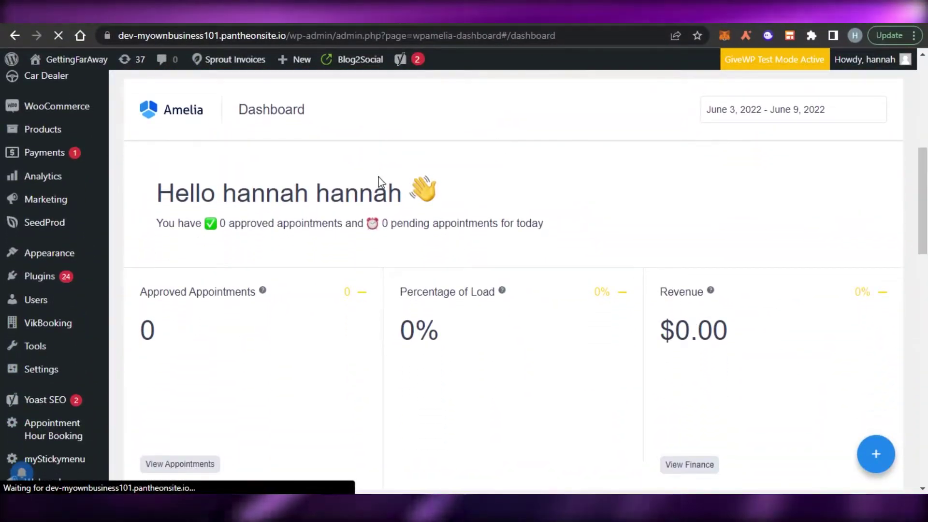
# Examine the Amelia dashboard's approved appointments, percentage of load, revenue, services and upcoming appointments sections
pyautogui.scroll(-6, 512, 280)
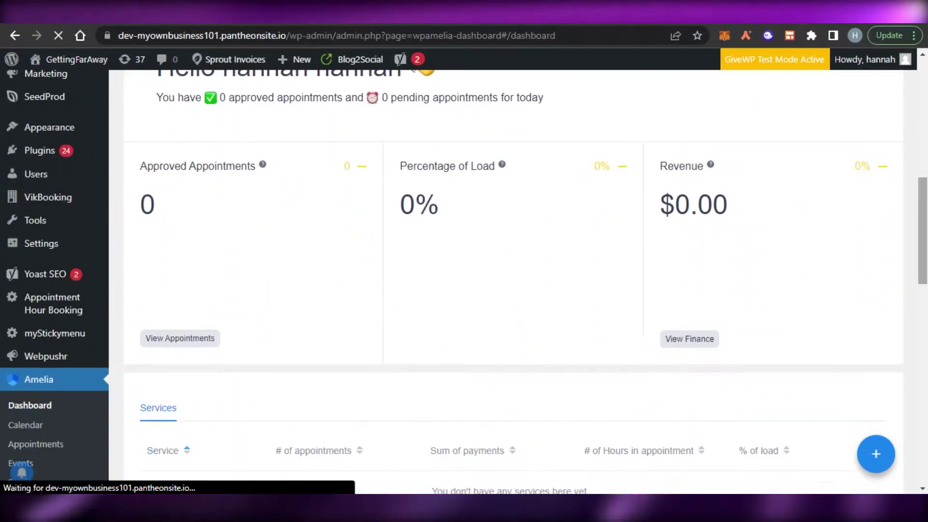
pyautogui.scroll(3, 512, 281)
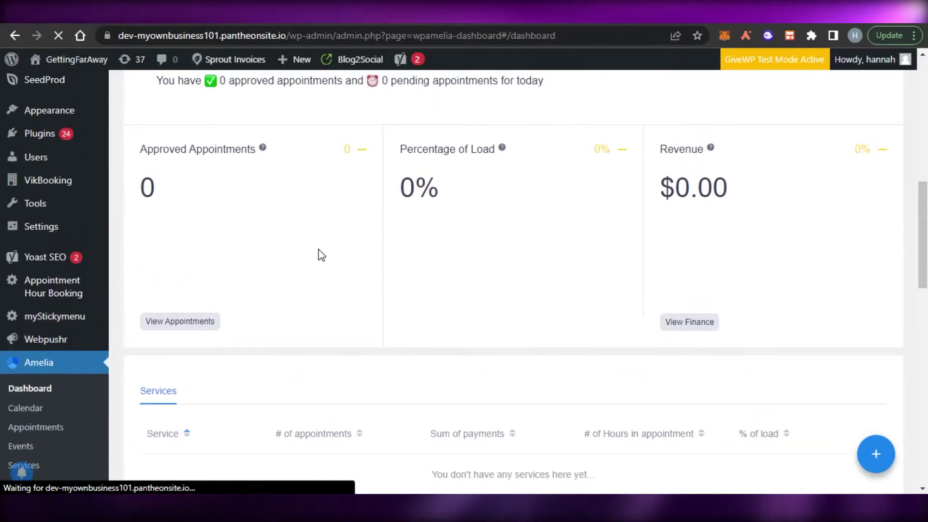
pyautogui.scroll(-6, 730, 221)
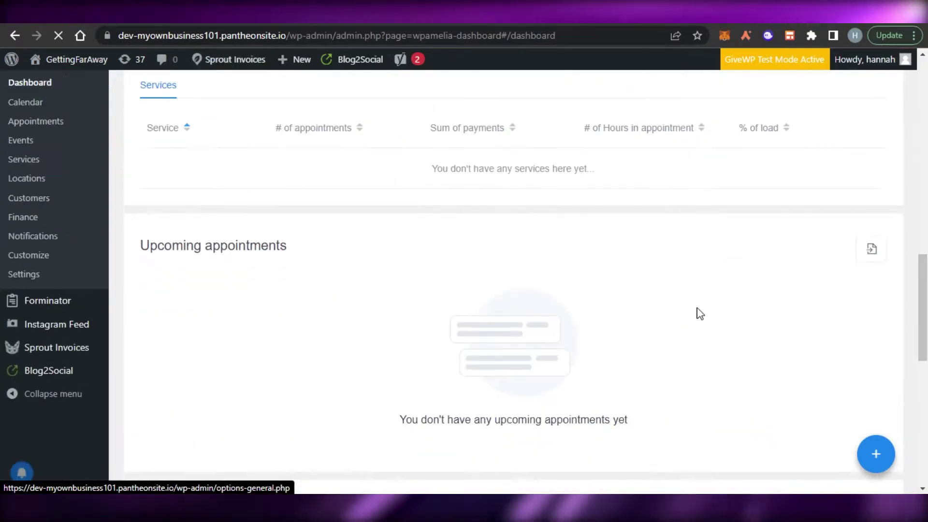
pyautogui.scroll(-6, 771, 403)
pyautogui.scroll(14, 771, 402)
pyautogui.scroll(6, 881, 453)
pyautogui.scroll(-7, 881, 453)
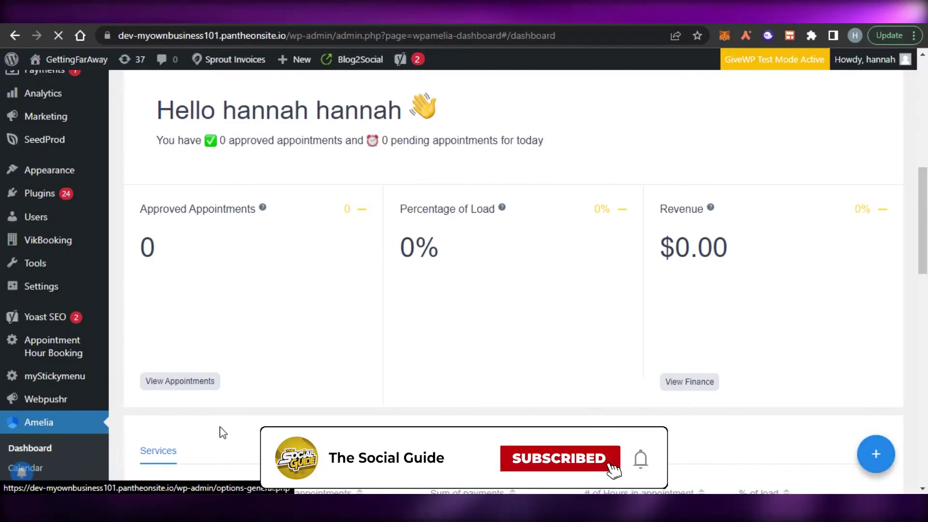
# Open Amelia's Appointments page and start a new appointment
pyautogui.scroll(-3, 232, 353)
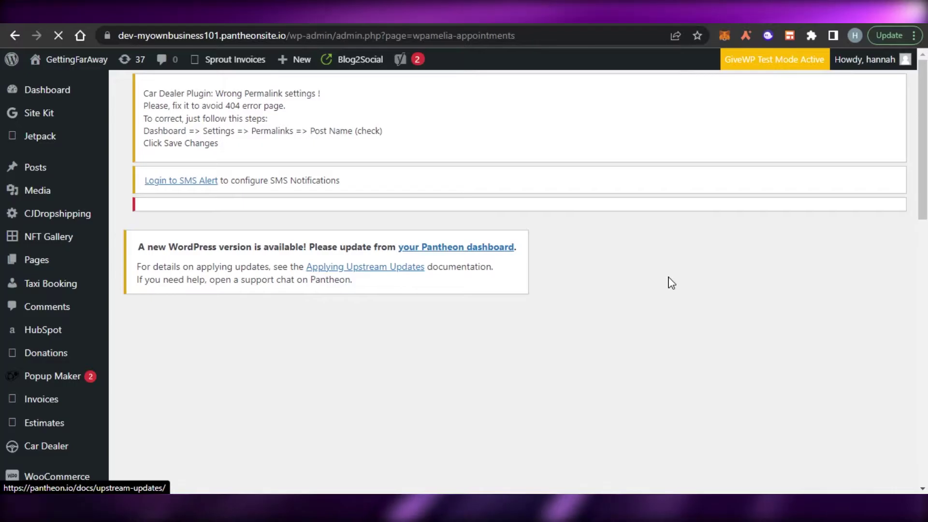
pyautogui.scroll(-3, 670, 283)
pyautogui.scroll(1, 671, 283)
pyautogui.scroll(2, 847, 177)
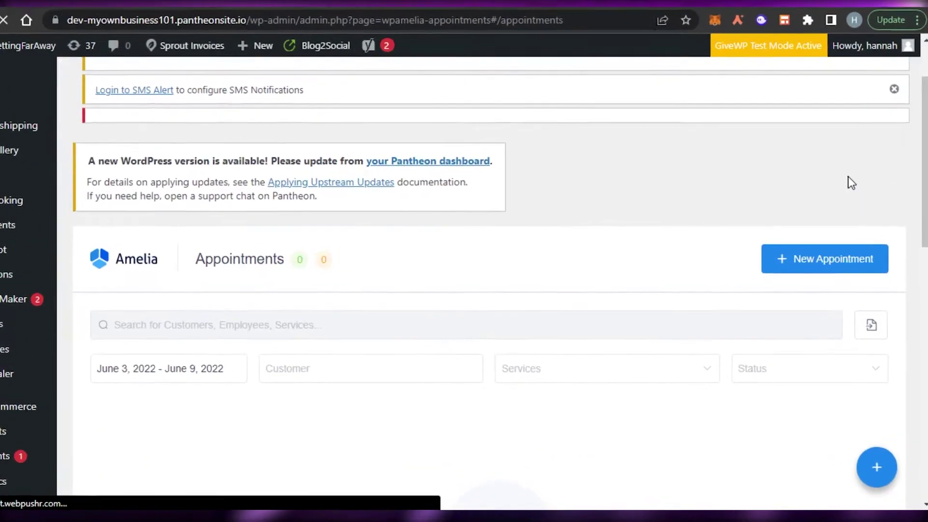
pyautogui.click(822, 164)
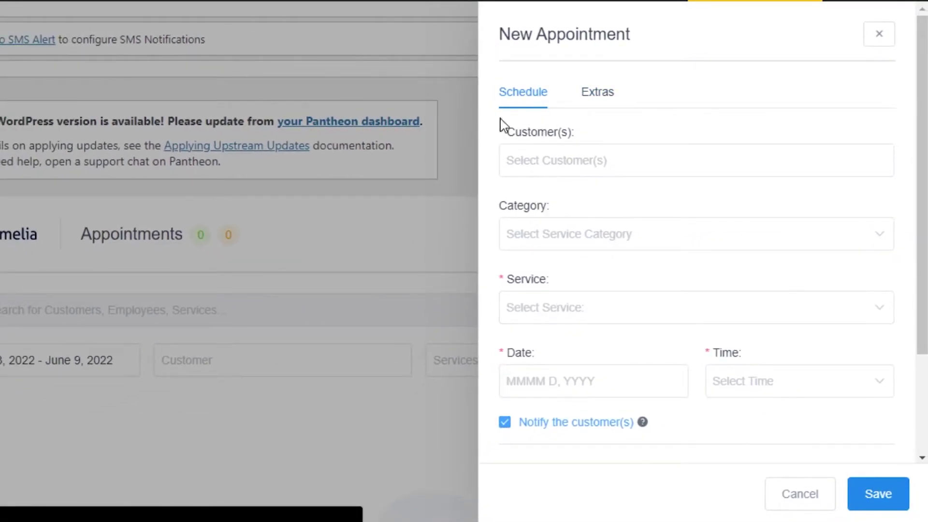
# Create a new customer for the appointment and fill in the customer's first name, last name and email
pyautogui.click(547, 161)
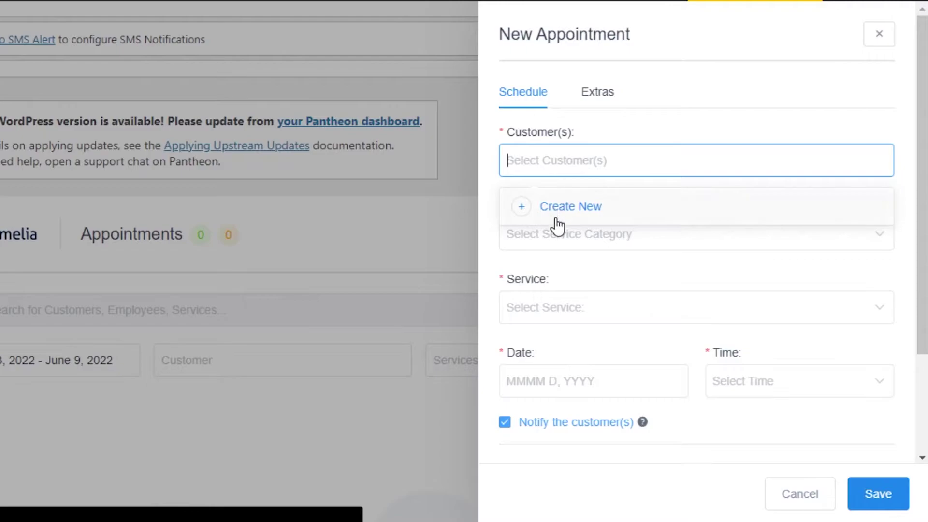
pyautogui.click(520, 208)
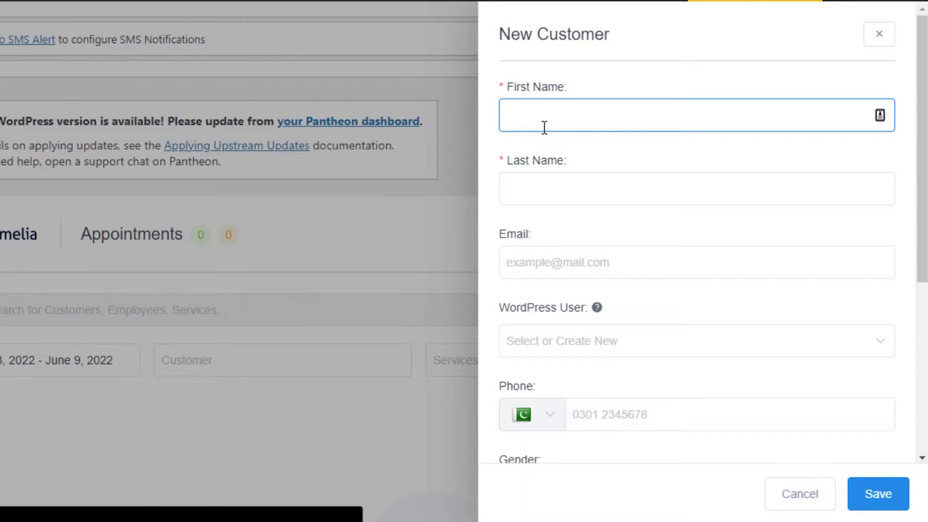
pyautogui.click(570, 188)
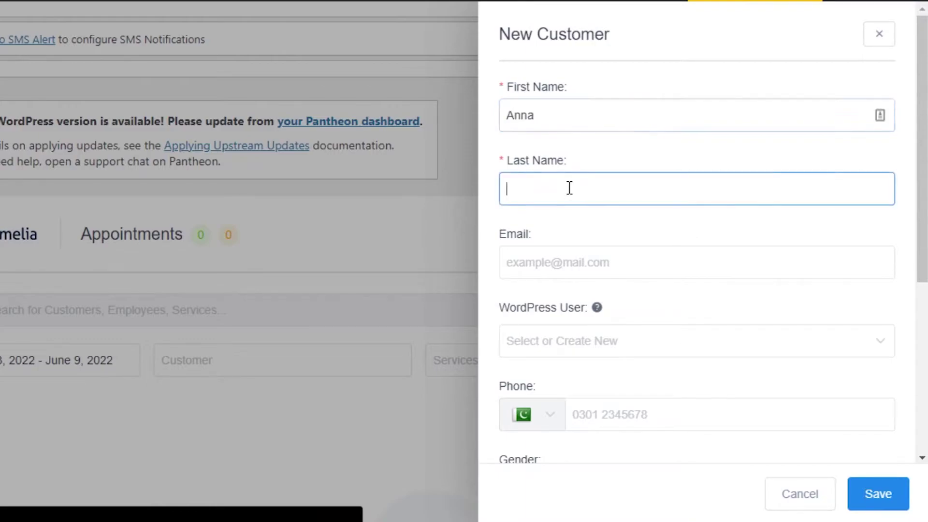
pyautogui.click(568, 272)
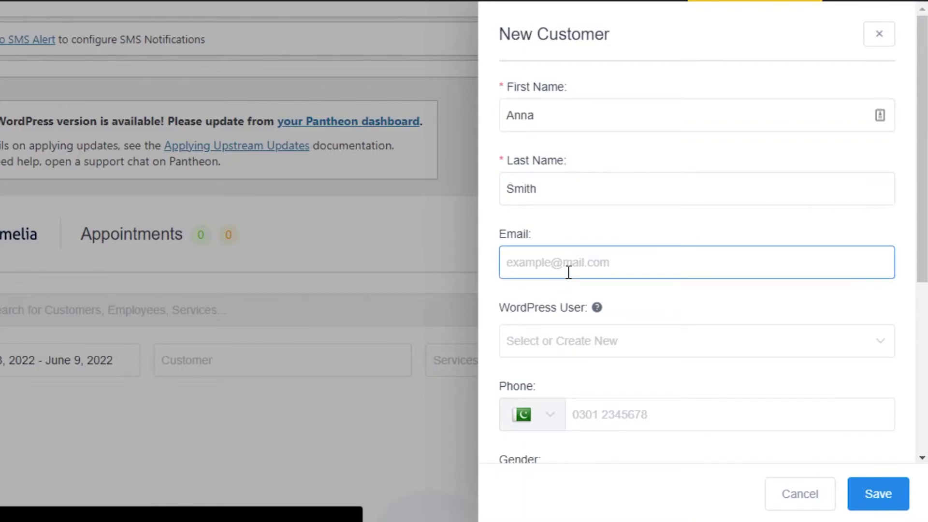
# Set the new customer's gender to Female and save the customer
pyautogui.click(552, 347)
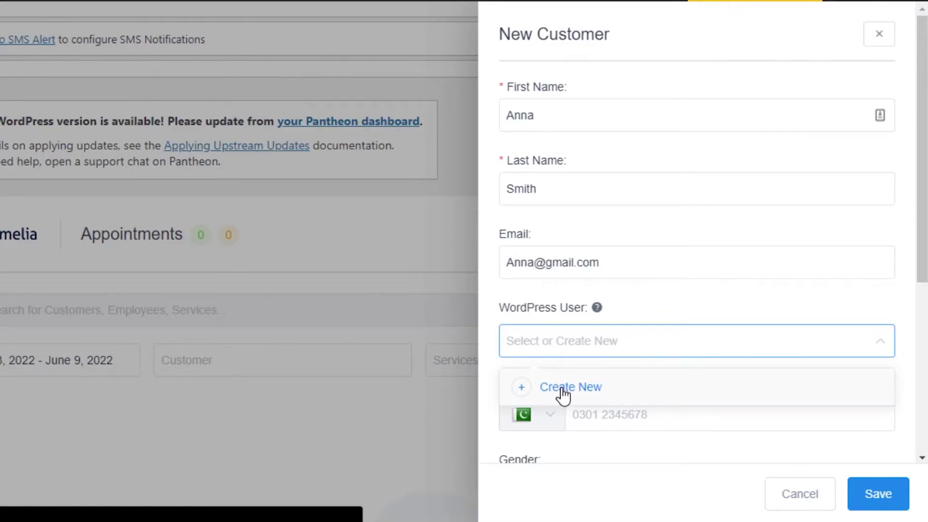
pyautogui.scroll(-4, 700, 242)
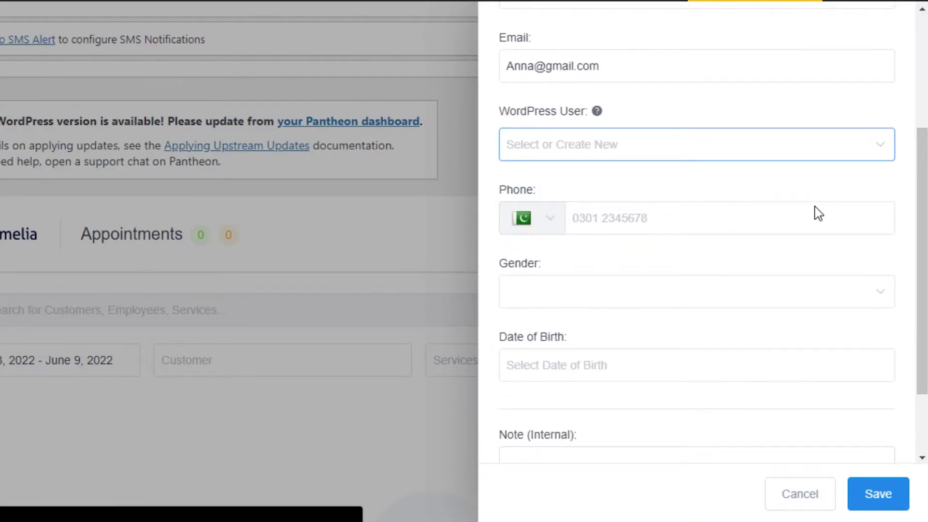
pyautogui.scroll(-2, 648, 246)
pyautogui.click(611, 197)
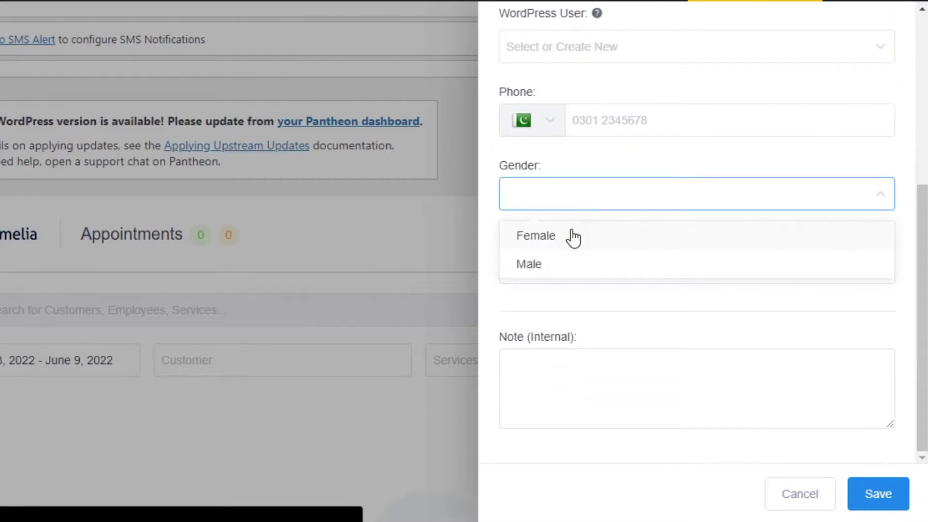
pyautogui.click(574, 237)
pyautogui.click(555, 269)
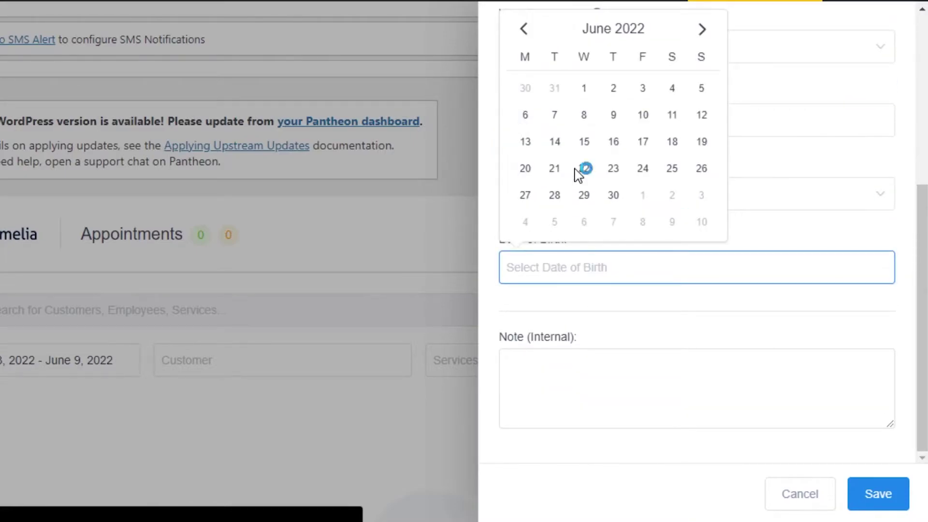
pyautogui.click(523, 370)
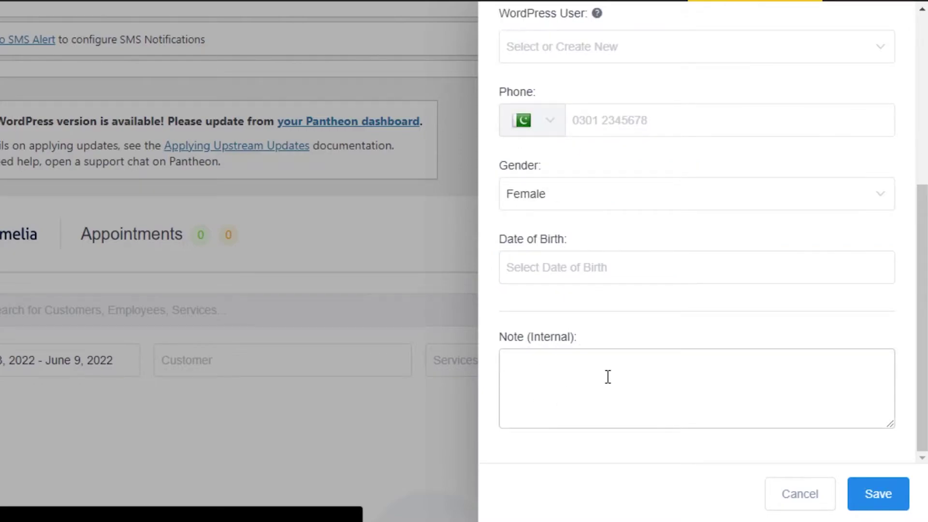
pyautogui.click(877, 499)
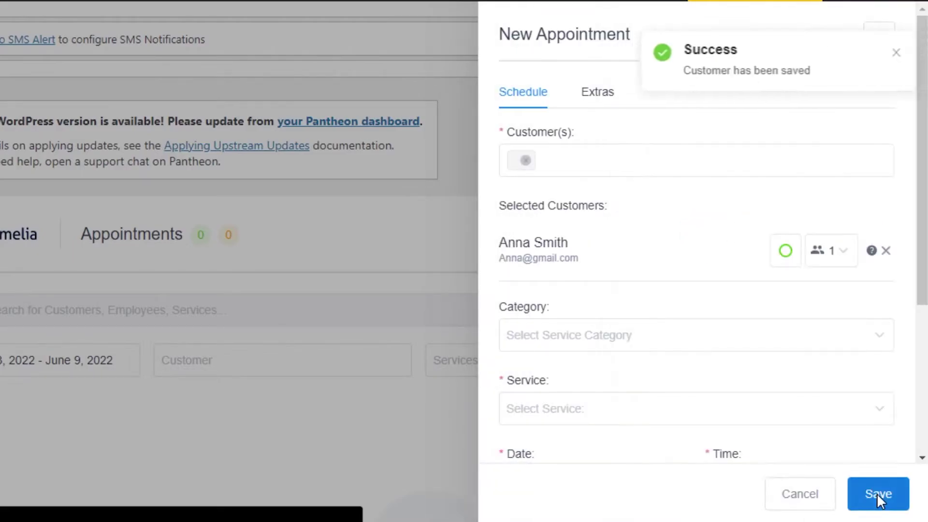
# Clear the newly created customer from the appointment and reselect the same customer
pyautogui.click(519, 163)
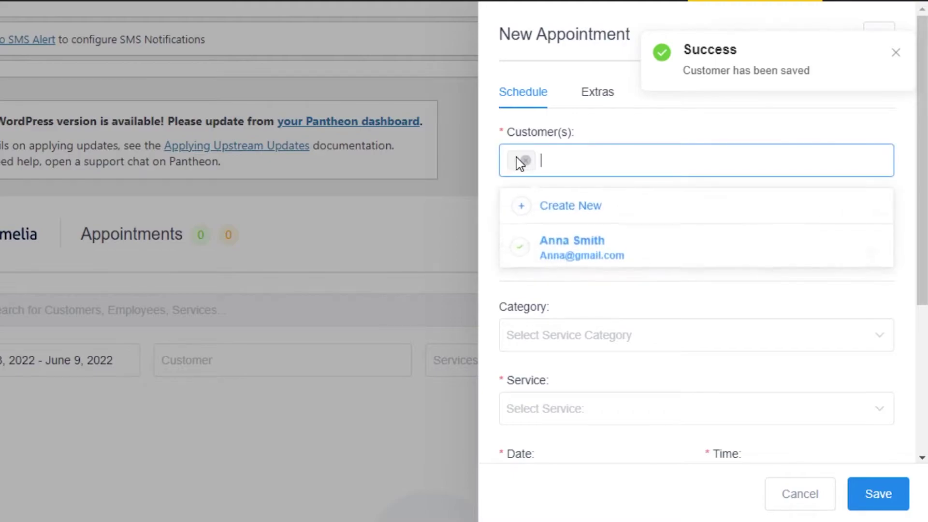
pyautogui.click(551, 251)
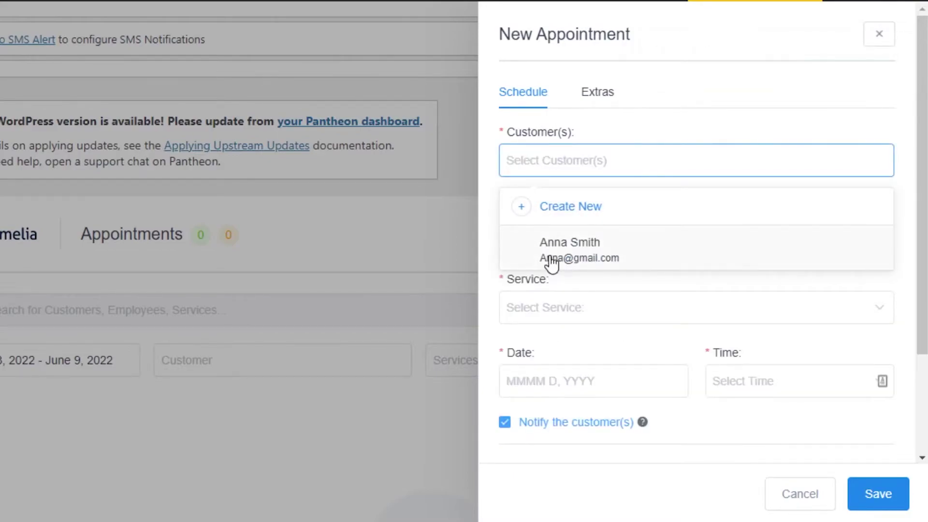
pyautogui.click(552, 264)
pyautogui.click(674, 138)
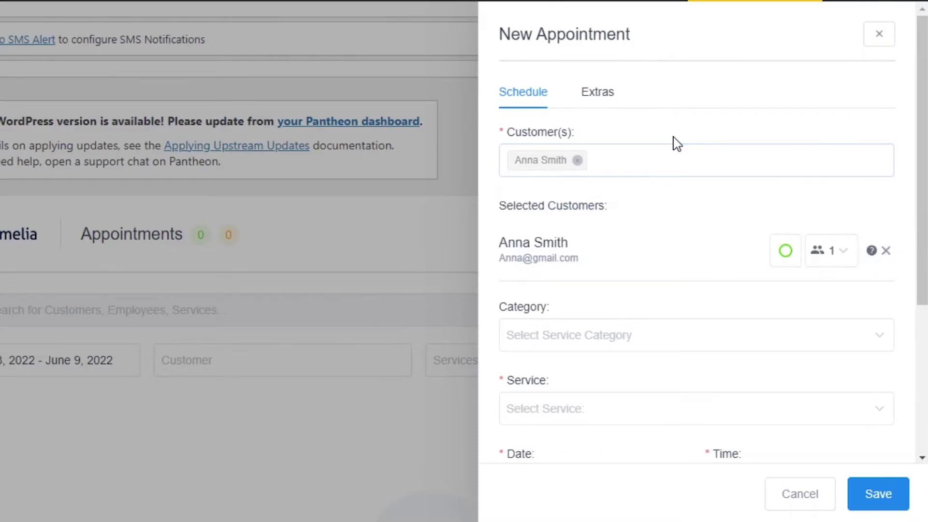
# Examine the category, service and date choices offered for the new appointment
pyautogui.scroll(-2, 918, 164)
pyautogui.scroll(-1, 528, 171)
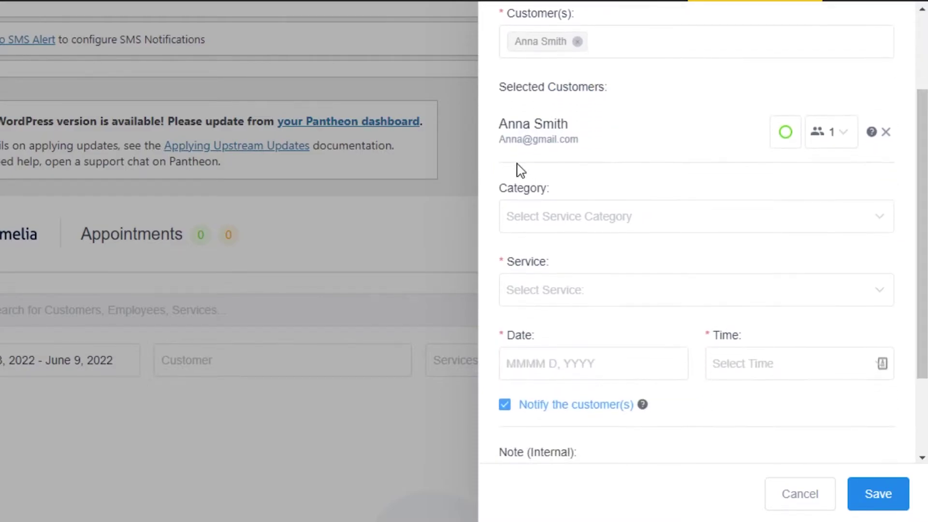
pyautogui.click(604, 218)
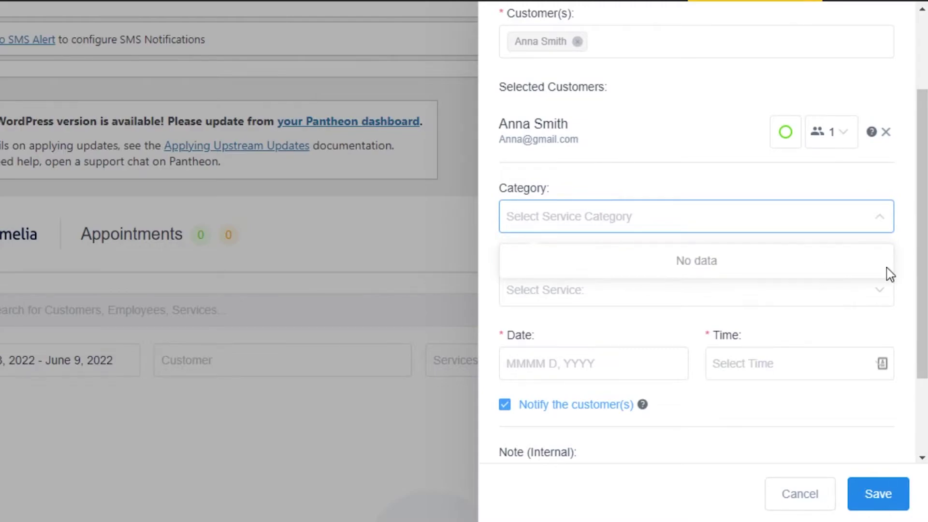
pyautogui.scroll(-4, 696, 271)
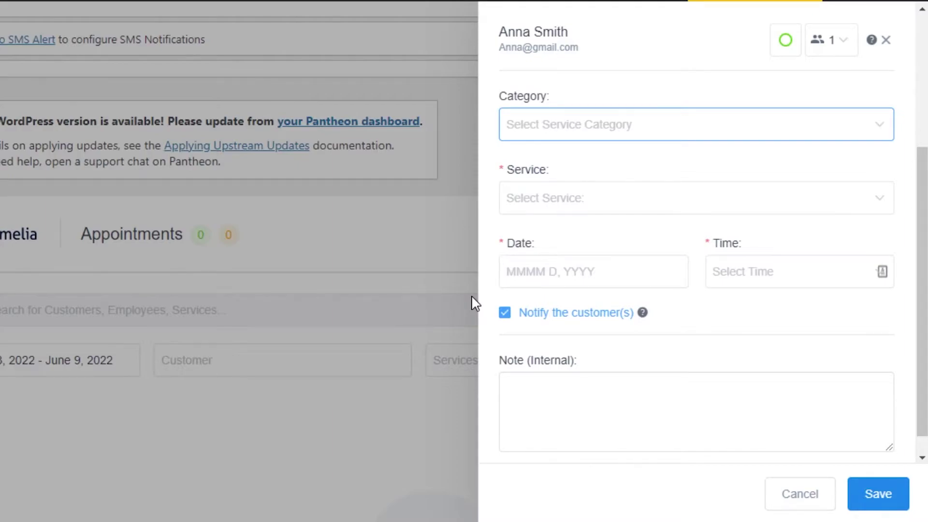
pyautogui.click(645, 200)
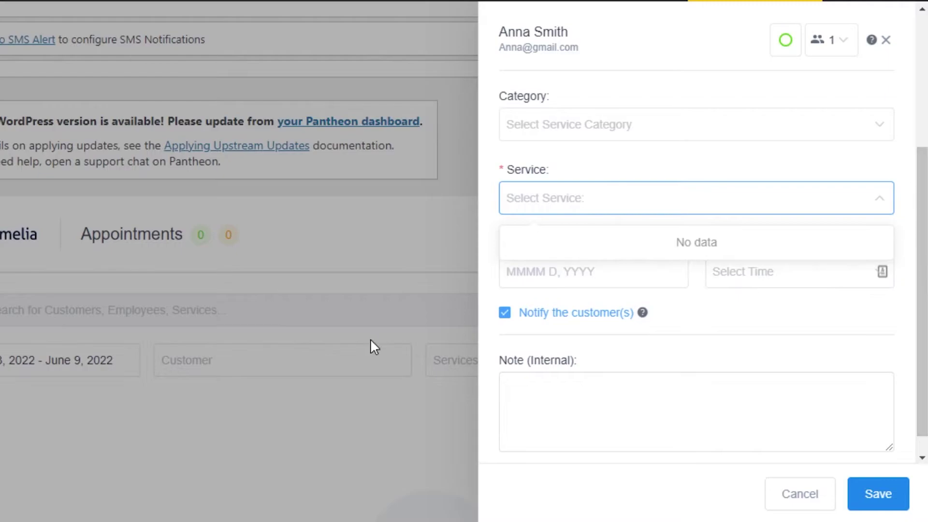
pyautogui.click(309, 455)
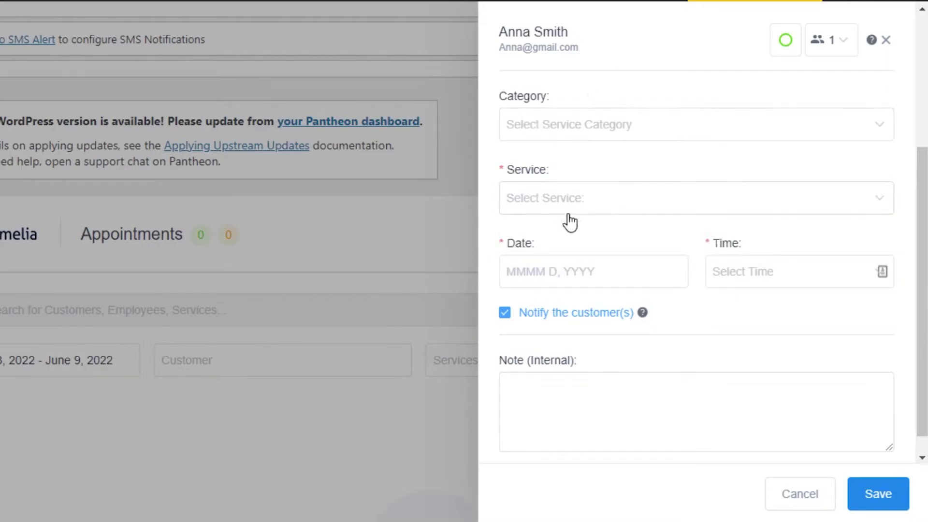
pyautogui.click(545, 282)
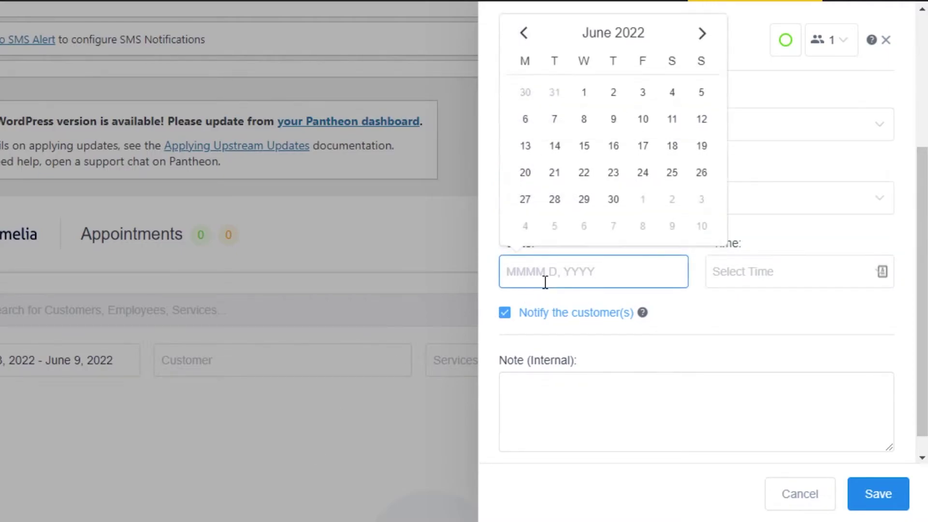
pyautogui.click(793, 169)
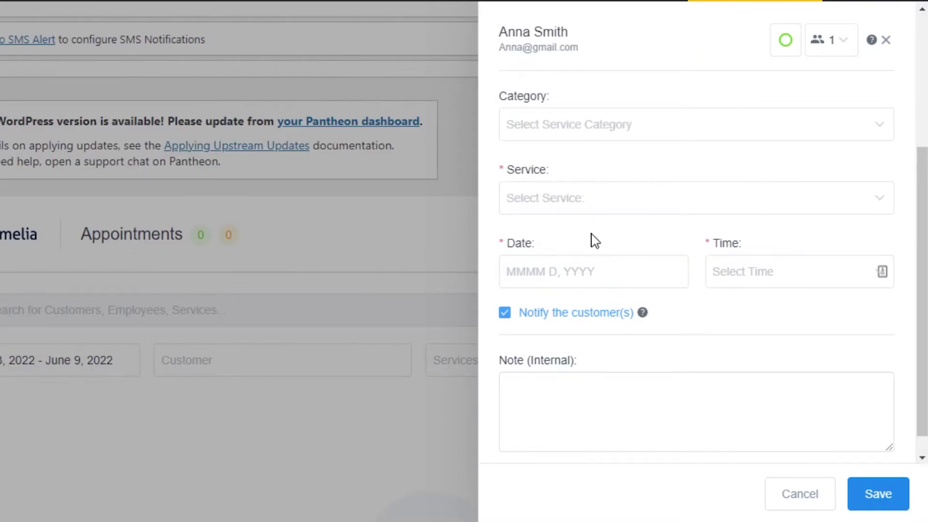
# Try to save the appointment with only the customer selected, and cancel the appointment
pyautogui.scroll(-1, 700, 300)
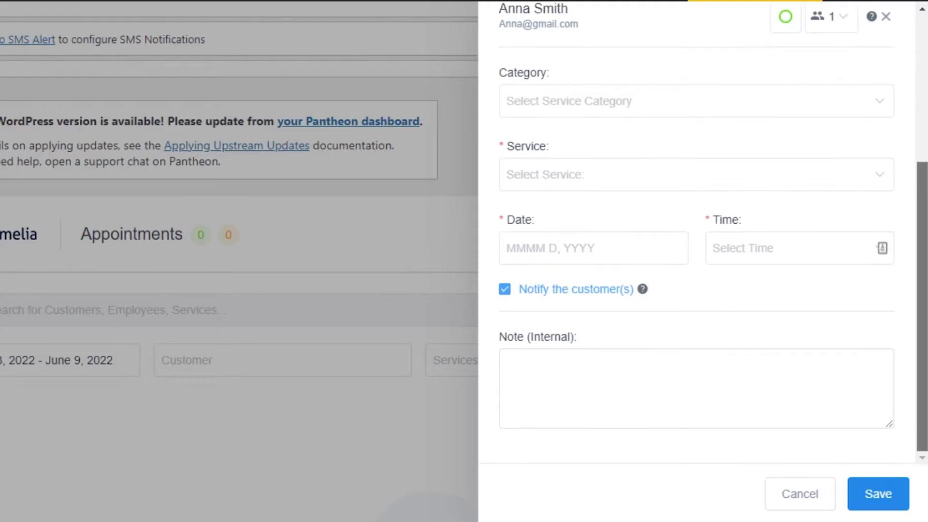
pyautogui.click(527, 387)
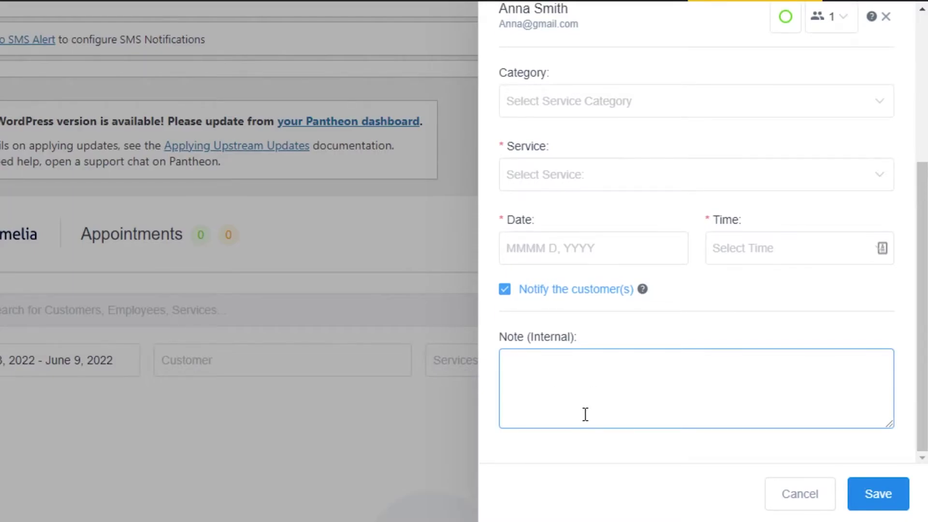
pyautogui.click(872, 502)
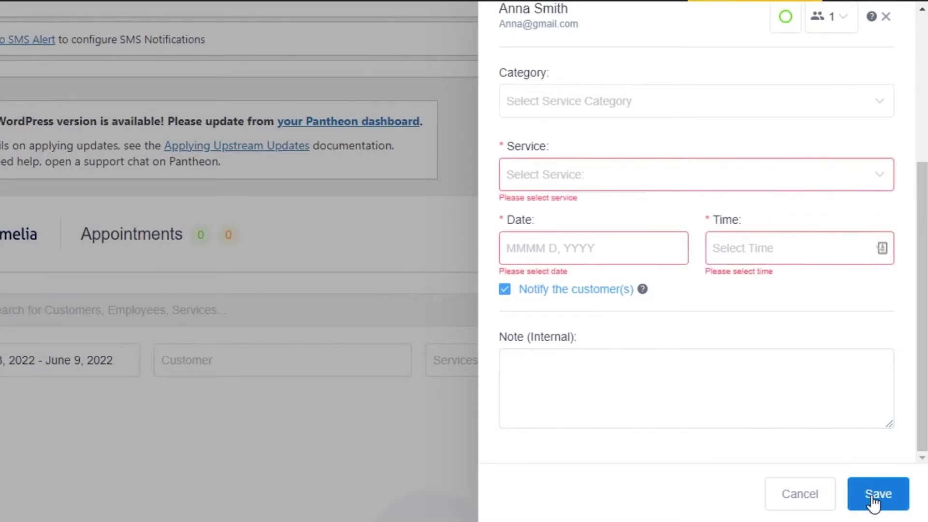
pyautogui.click(815, 507)
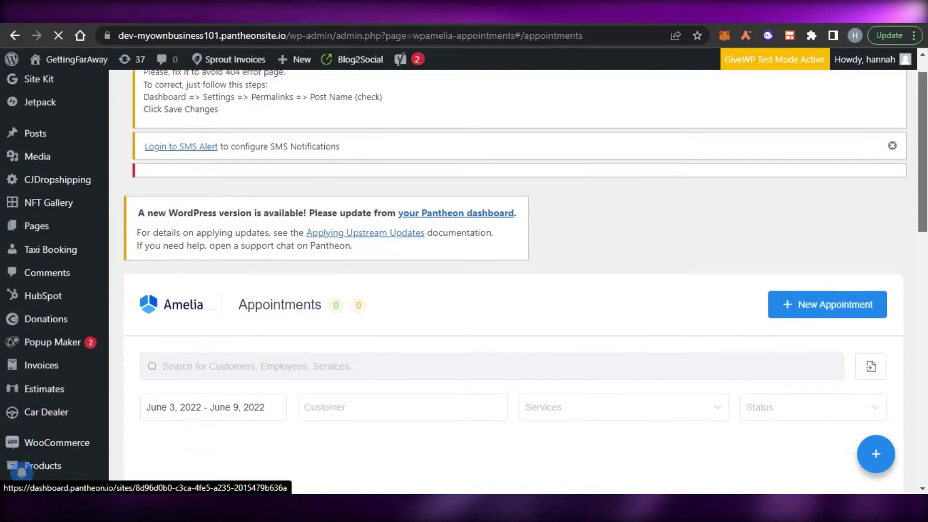
# Open Amelia's Services page
pyautogui.scroll(-6, 680, 186)
pyautogui.scroll(-6, 21, 471)
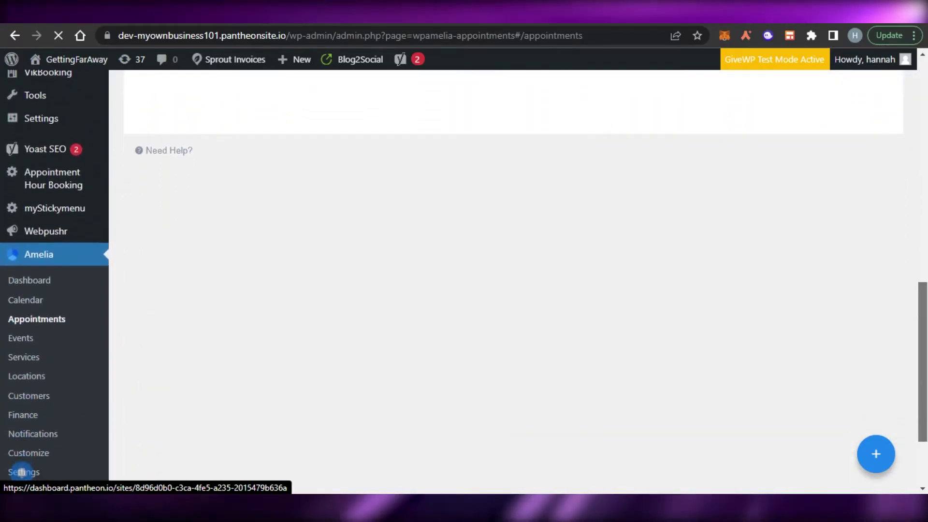
pyautogui.scroll(-1, 700, 317)
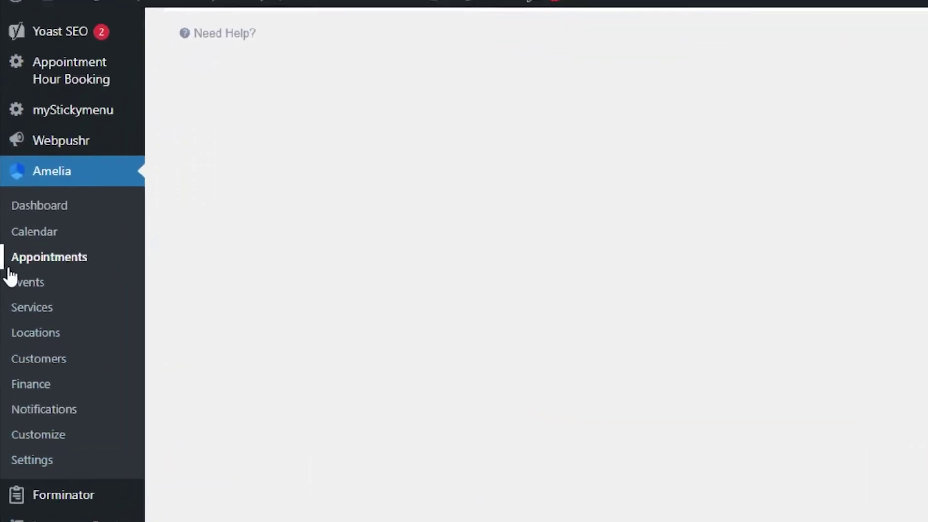
pyautogui.click(32, 314)
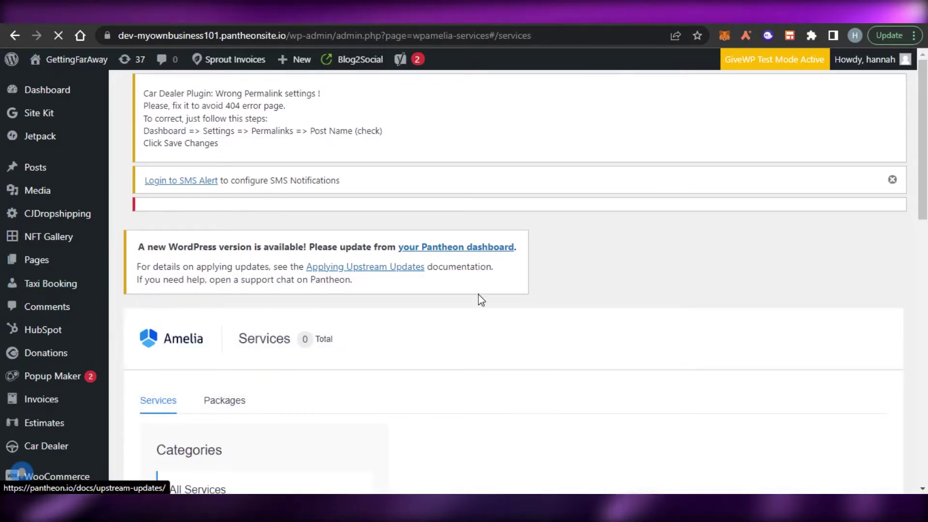
# Add a service category named Physical Therapy and save its name
pyautogui.scroll(-5, 706, 258)
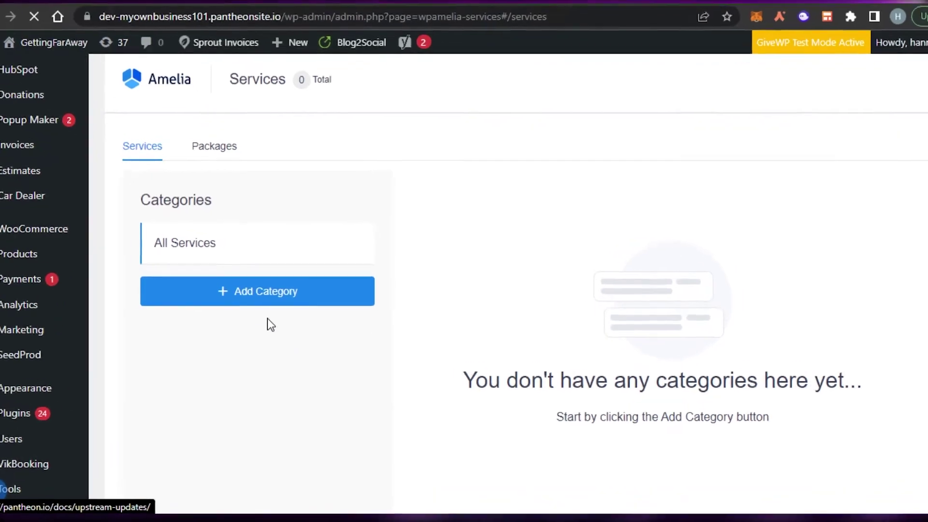
pyautogui.click(264, 300)
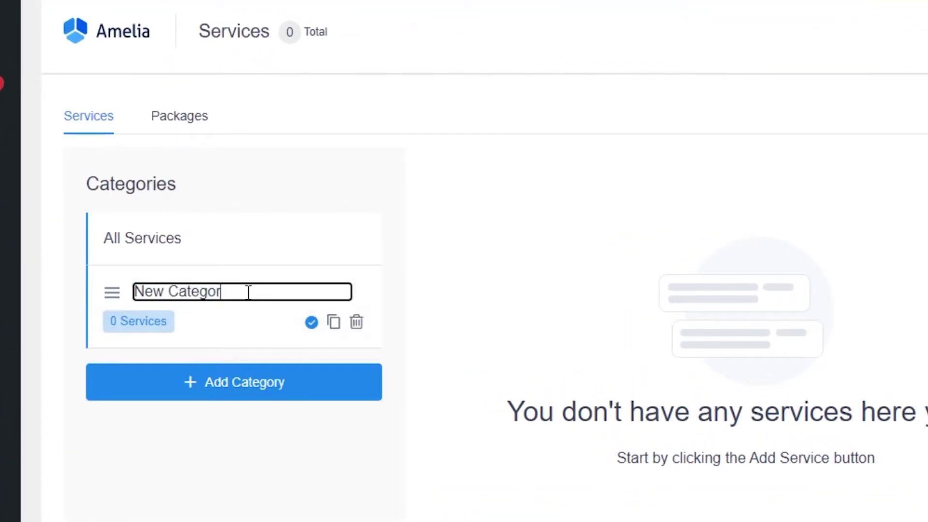
pyautogui.press('BackSpace')
pyautogui.press('BackSpace')
pyautogui.press('BackSpace')
pyautogui.press('BackSpace')
pyautogui.press('BackSpace')
pyautogui.press('BackSpace')
pyautogui.press('BackSpace')
pyautogui.press('BackSpace')
pyautogui.press('BackSpace')
pyautogui.press('BackSpace')
pyautogui.press('BackSpace')
pyautogui.write('Physical Therapy')
pyautogui.click(311, 322)
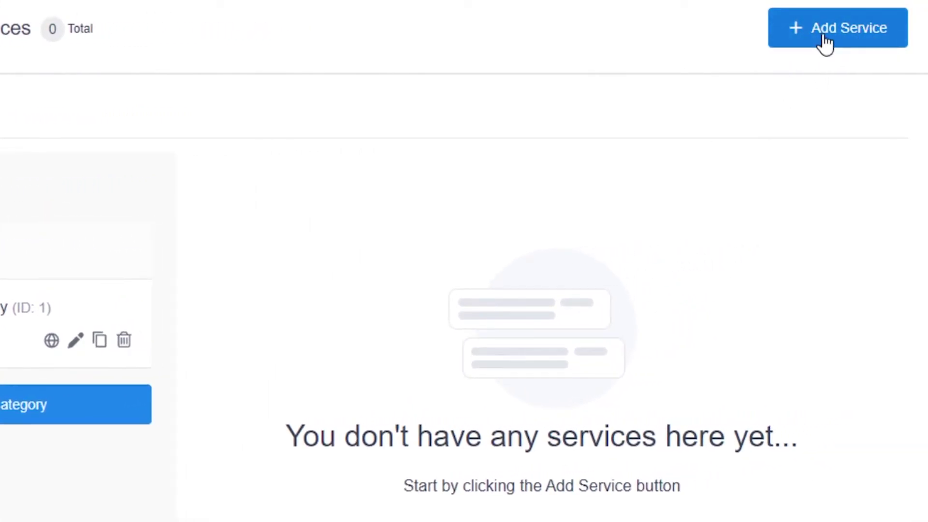
# Start a new service named Therapy Sessions and assign it to the Physical Therapy category
pyautogui.click(824, 36)
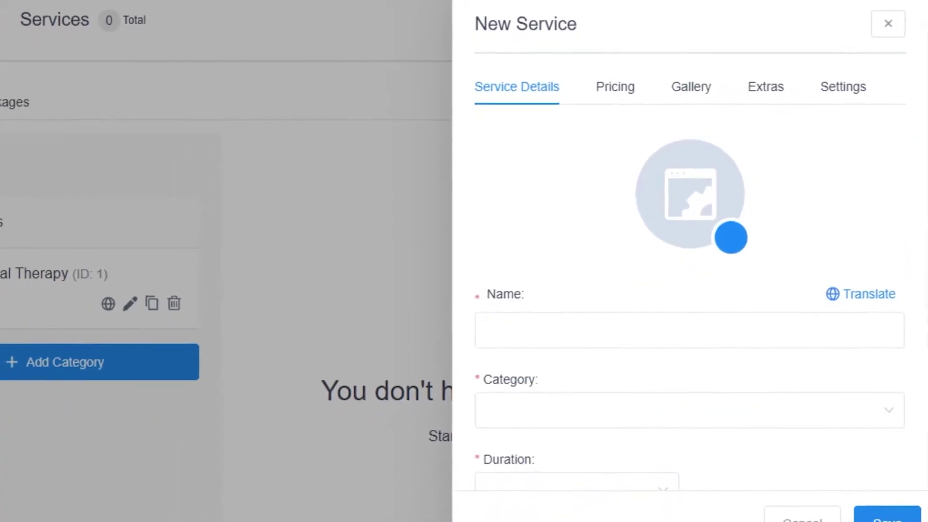
pyautogui.scroll(-4, 679, 400)
pyautogui.scroll(-6, 546, 209)
pyautogui.scroll(10, 546, 210)
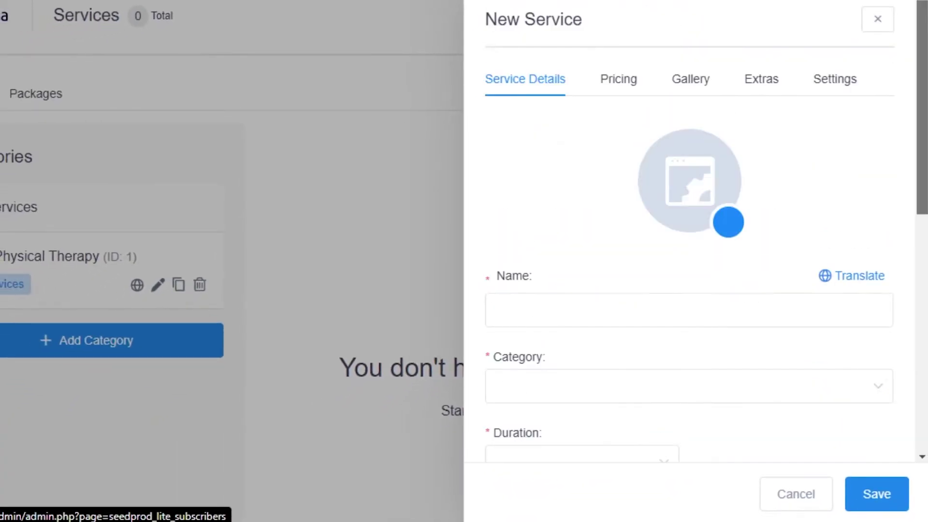
pyautogui.scroll(-4, 884, 209)
pyautogui.click(545, 43)
pyautogui.write('Therapy Sessions')
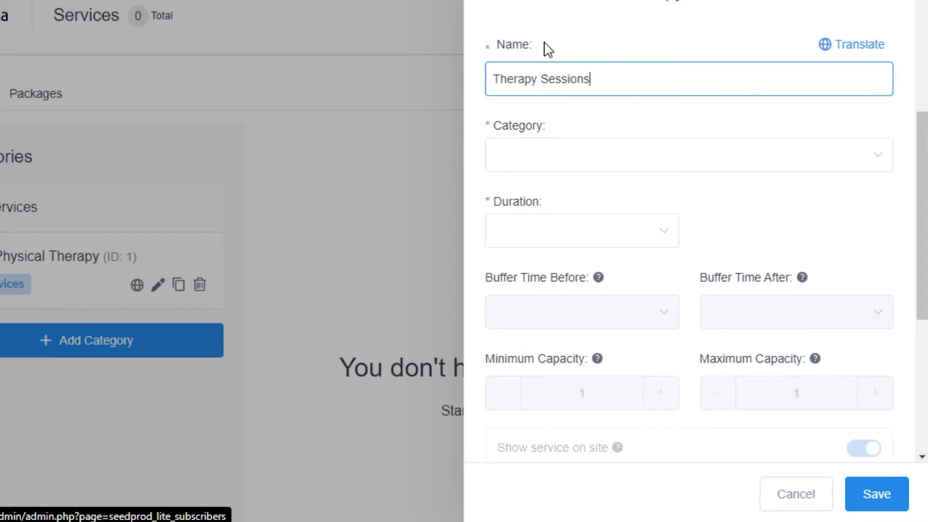
pyautogui.click(556, 155)
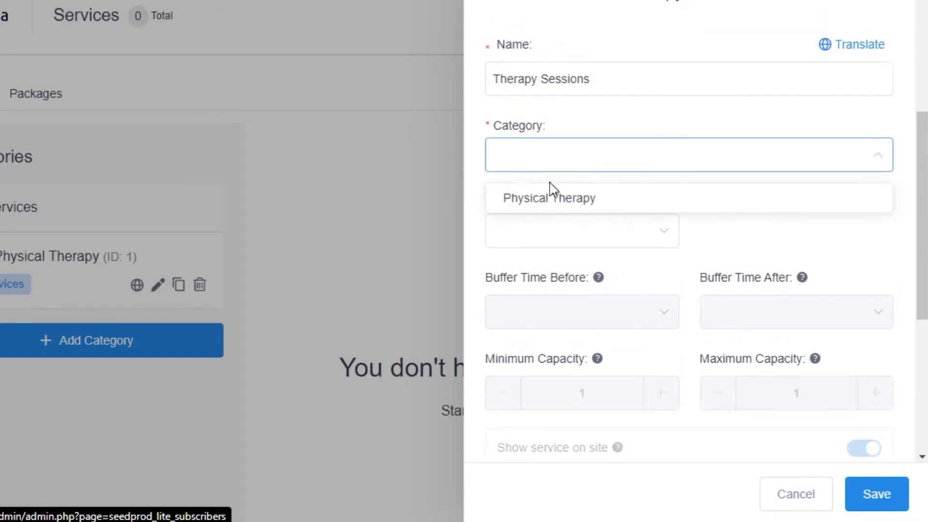
pyautogui.click(539, 203)
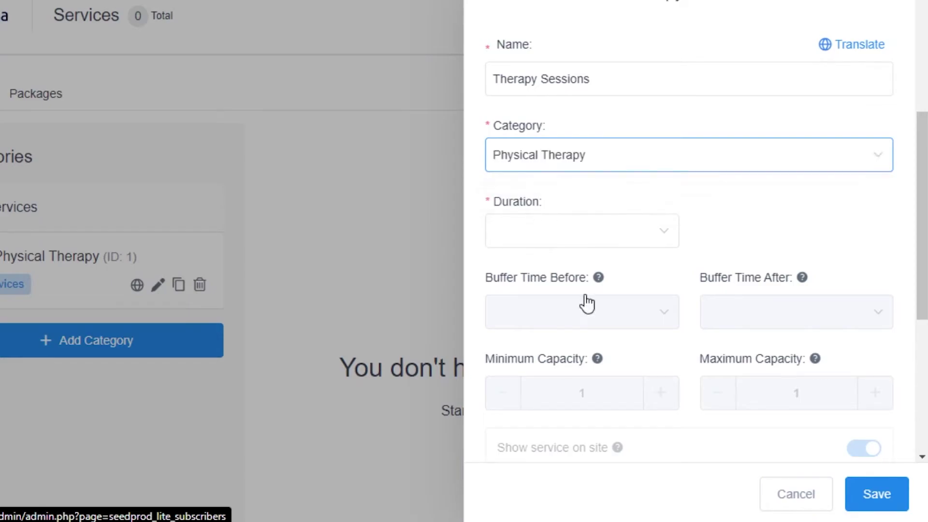
# Set the service's duration to 1h 30min, leave the description empty and save the service
pyautogui.scroll(-4, 563, 51)
pyautogui.click(563, 53)
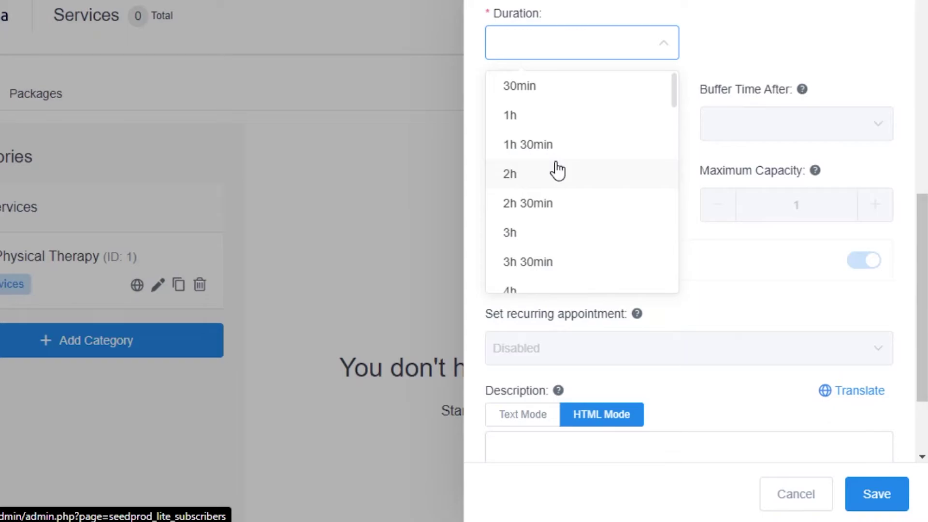
pyautogui.click(539, 154)
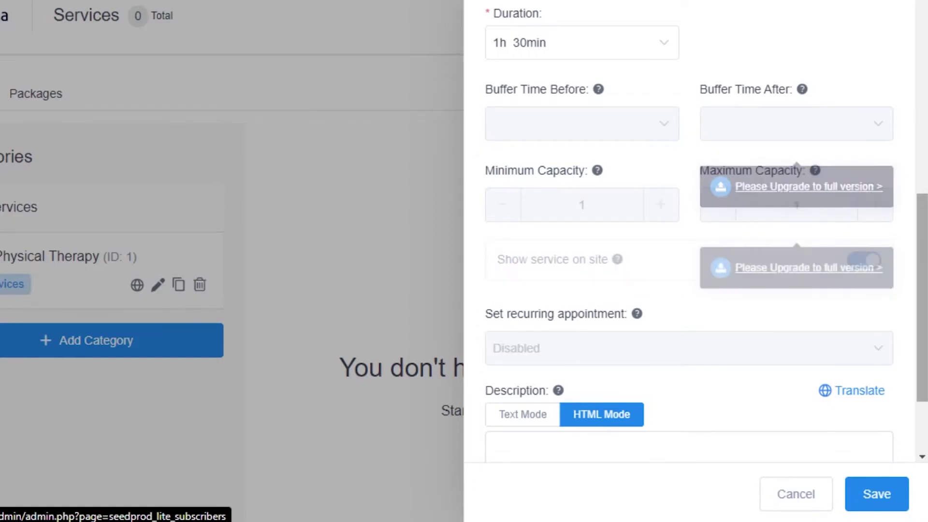
pyautogui.scroll(-3, 469, 224)
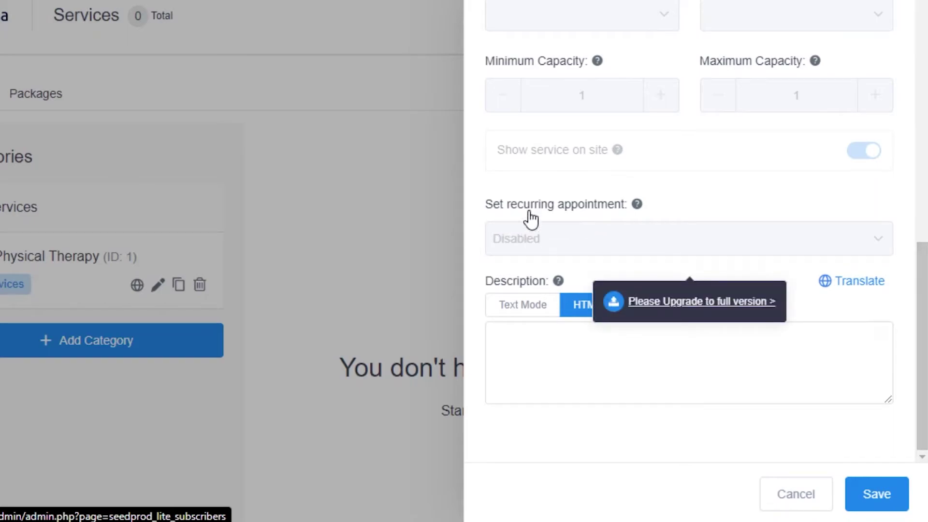
pyautogui.click(514, 329)
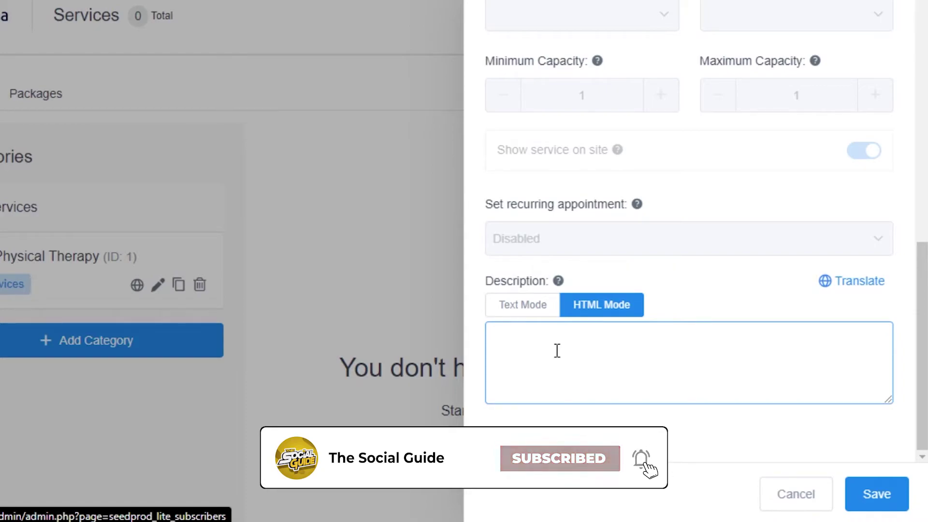
pyautogui.click(883, 488)
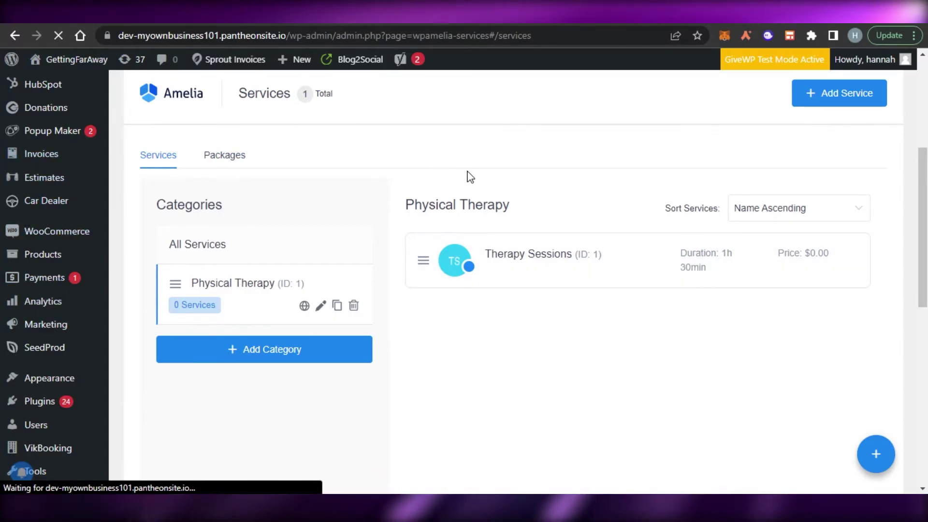
# Return to Amelia's Appointments page and start a new appointment
pyautogui.scroll(-6, 290, 290)
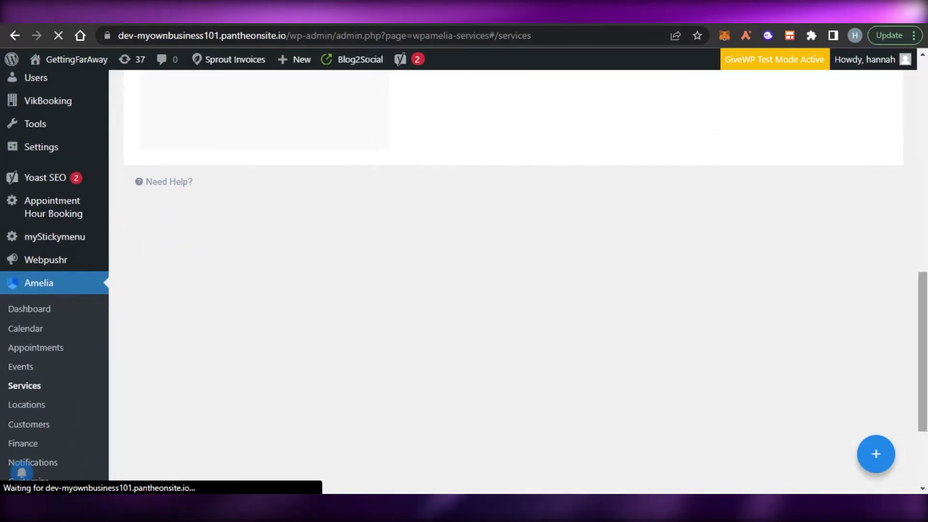
pyautogui.click(42, 356)
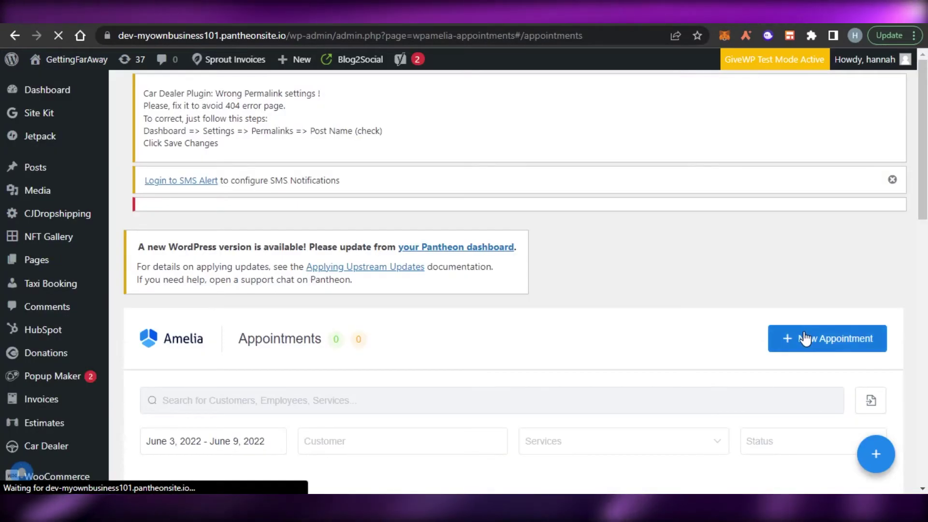
pyautogui.click(804, 339)
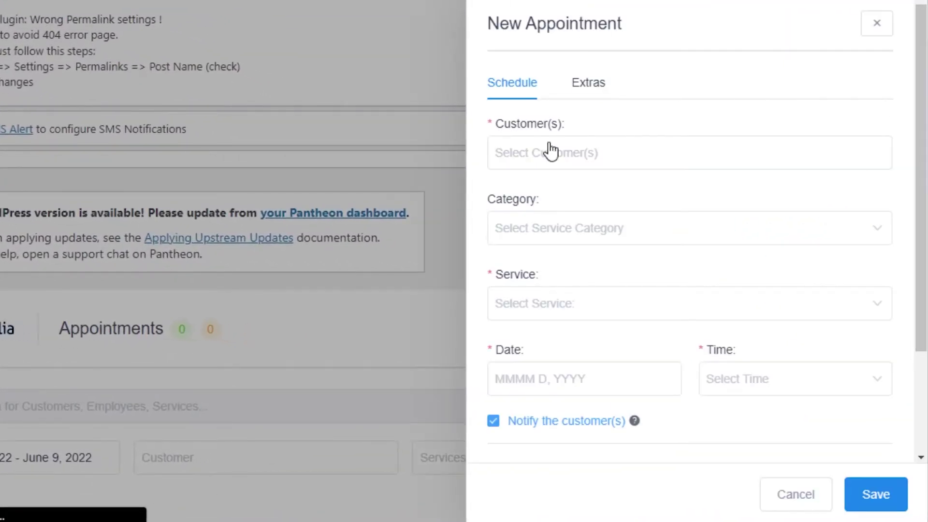
# Fill in the new appointment with the existing customer, the Physical Therapy category and the Therapy Sessions service
pyautogui.click(551, 153)
pyautogui.click(552, 263)
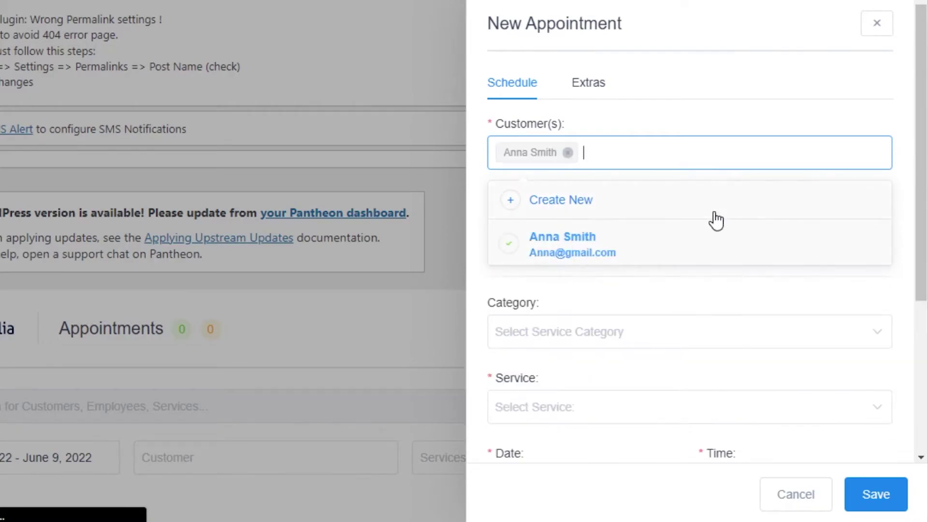
pyautogui.click(568, 333)
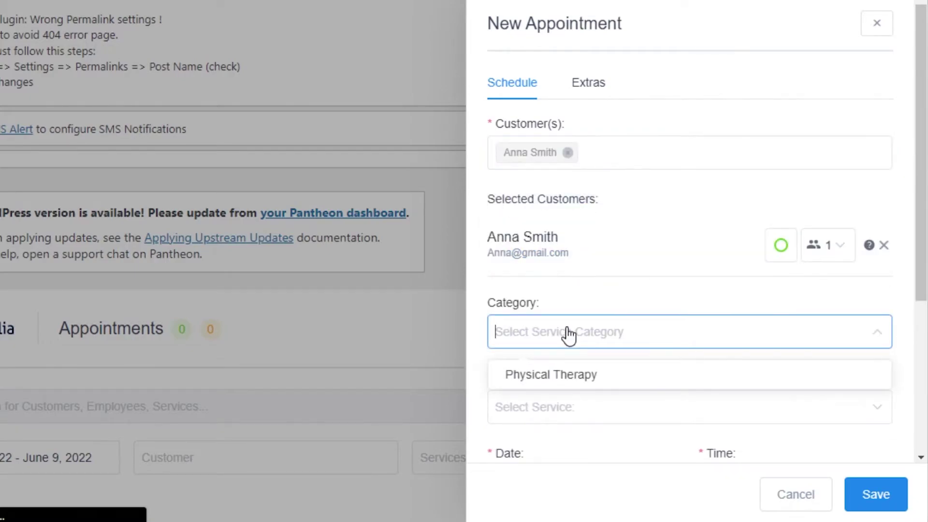
pyautogui.click(549, 381)
pyautogui.scroll(-2, 555, 298)
pyautogui.click(558, 302)
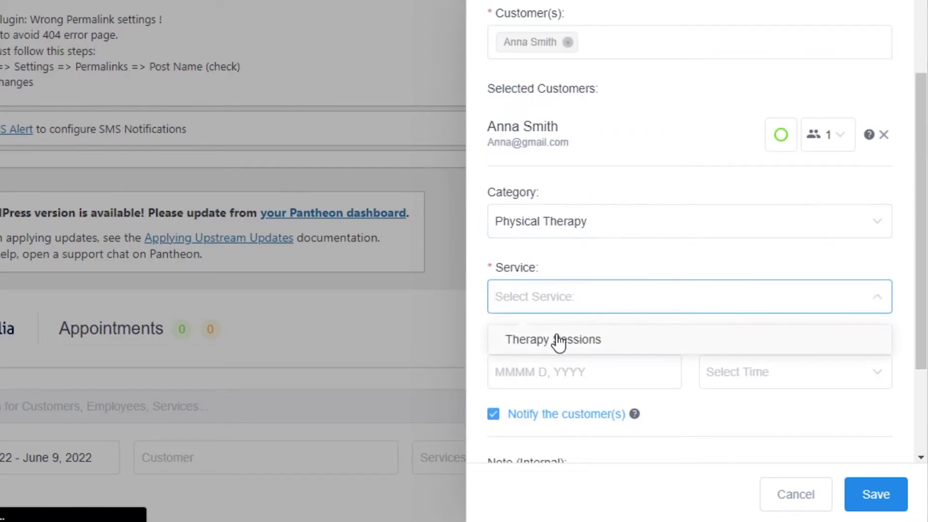
pyautogui.click(558, 341)
# Leave the appointment's date unset and try to save the appointment
pyautogui.click(532, 369)
pyautogui.click(532, 368)
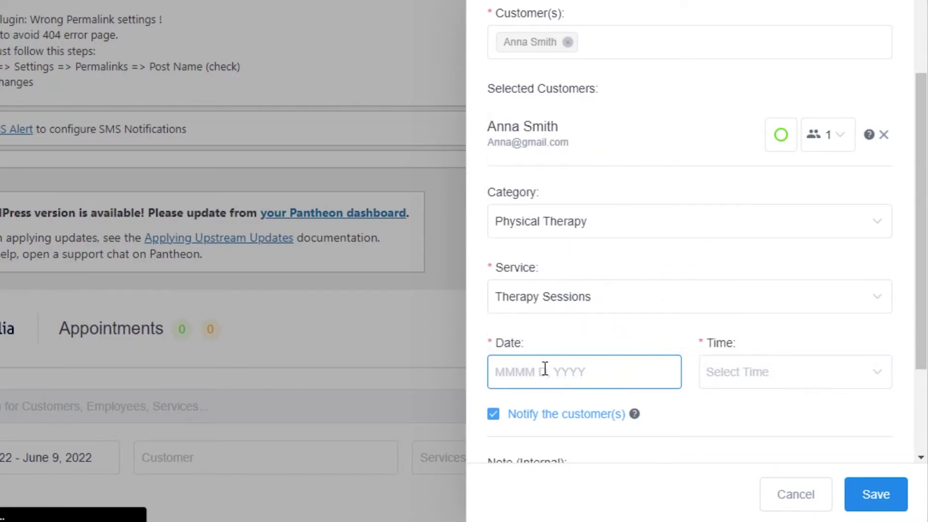
pyautogui.press('Tab')
pyautogui.click(879, 503)
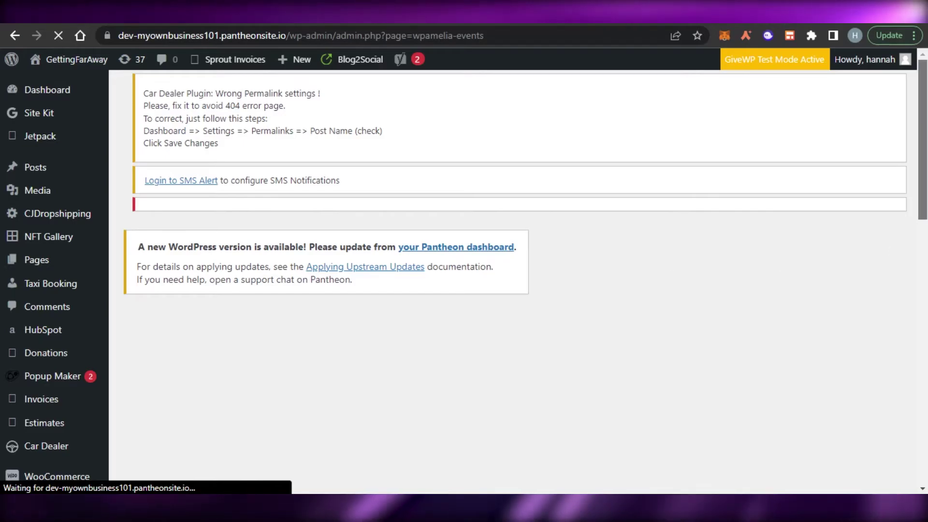
# Try a new event named Meeting, reviewing its booking, address and description options before discarding it
pyautogui.moveTo(921, 149); pyautogui.dragTo(922, 323)
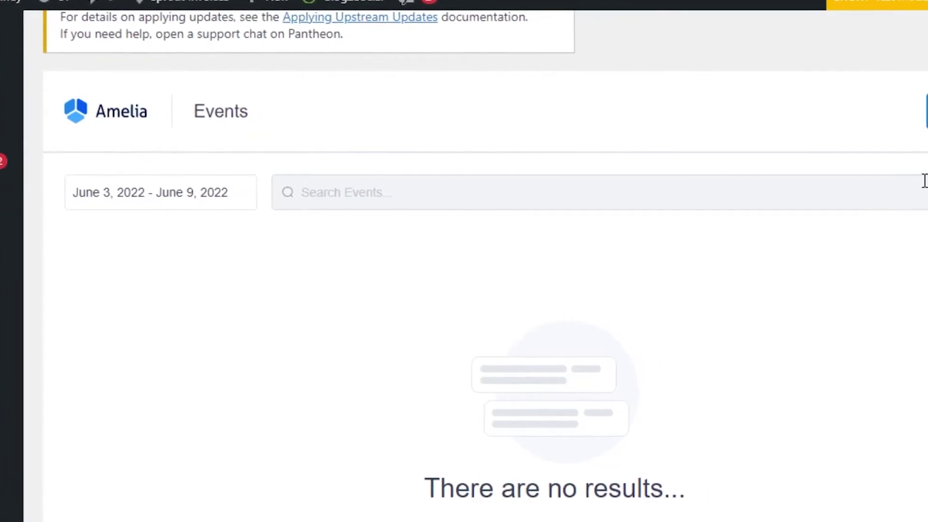
pyautogui.click(823, 116)
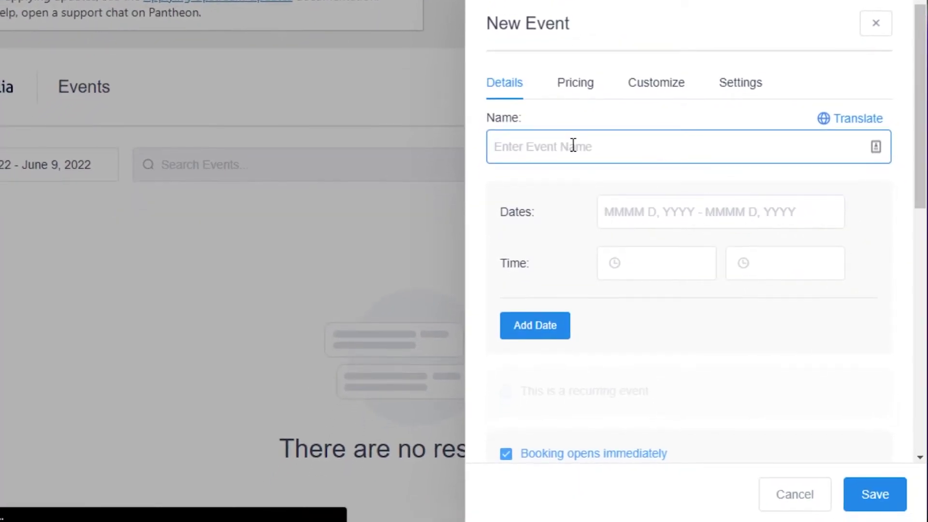
pyautogui.write('Meeting')
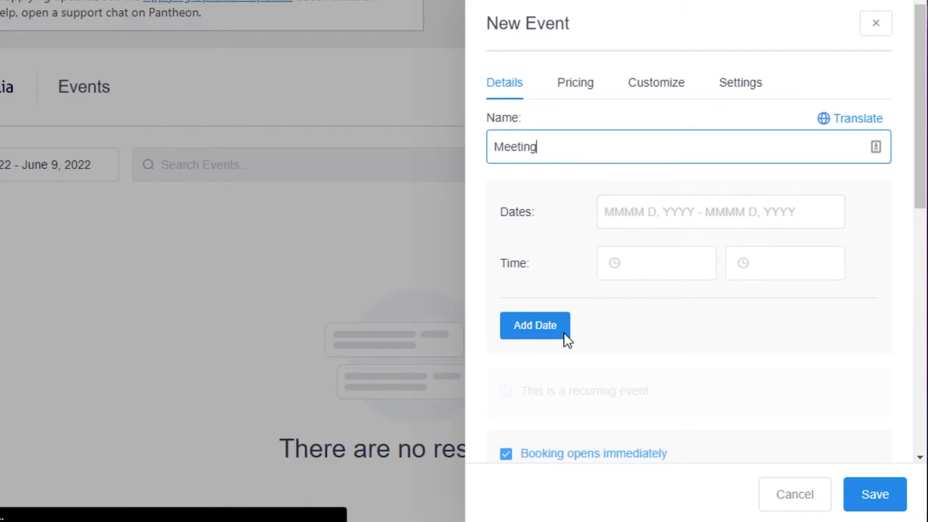
pyautogui.scroll(-7, 548, 341)
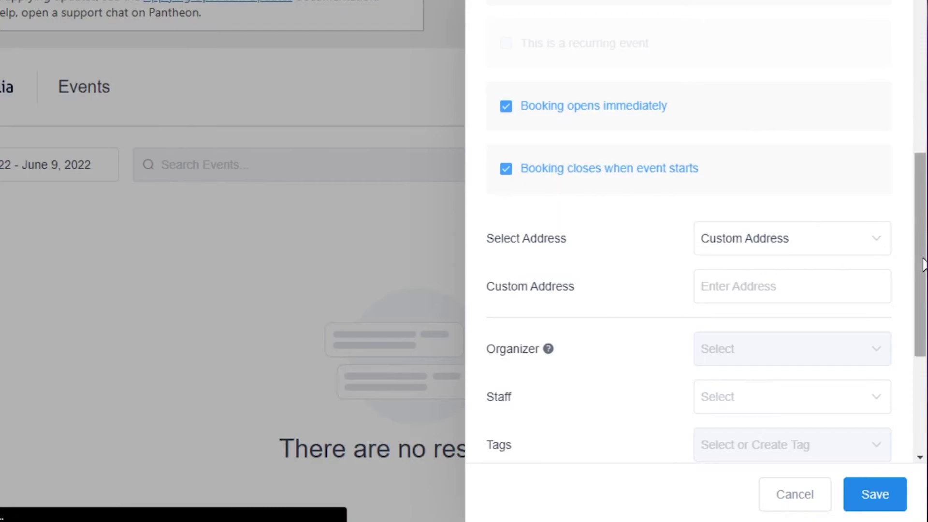
pyautogui.scroll(-3, 544, 214)
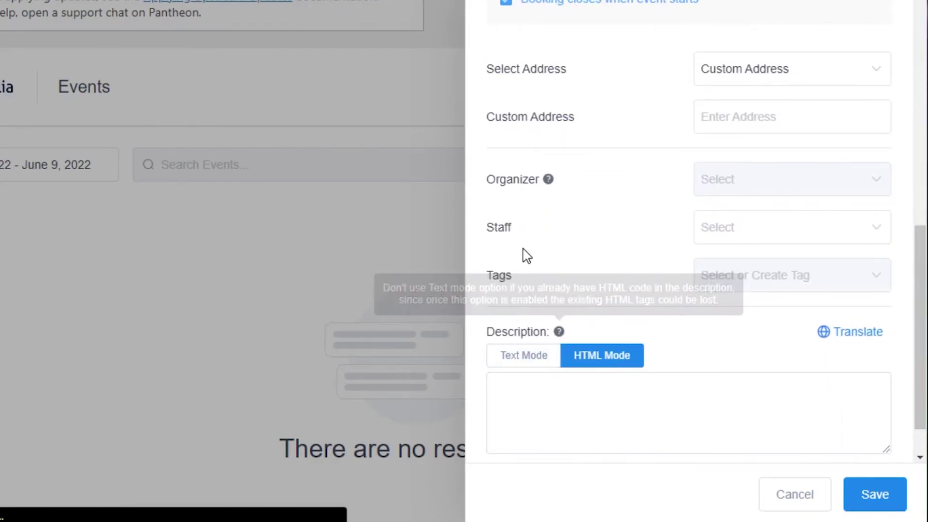
pyautogui.click(794, 494)
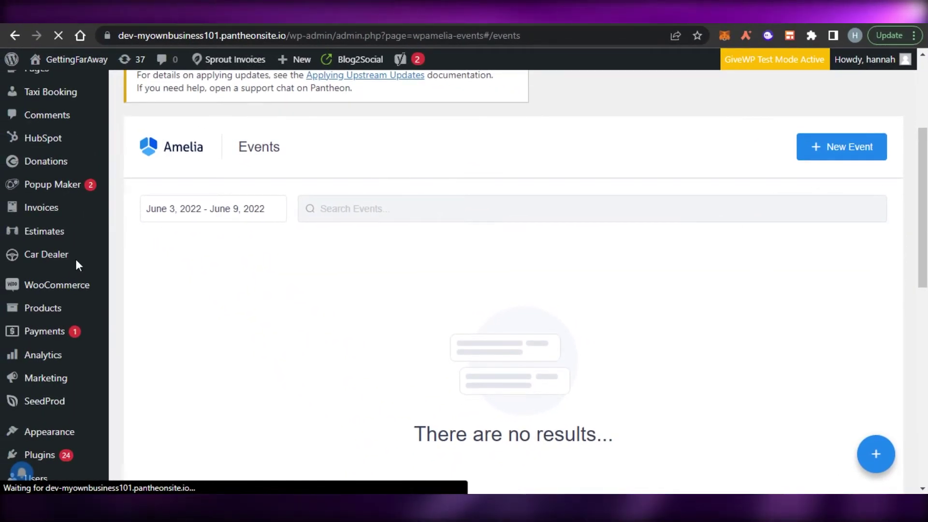
# Go to Amelia's Calendar page and look at its new appointment form, closing it without entering anything
pyautogui.scroll(-10, 22, 471)
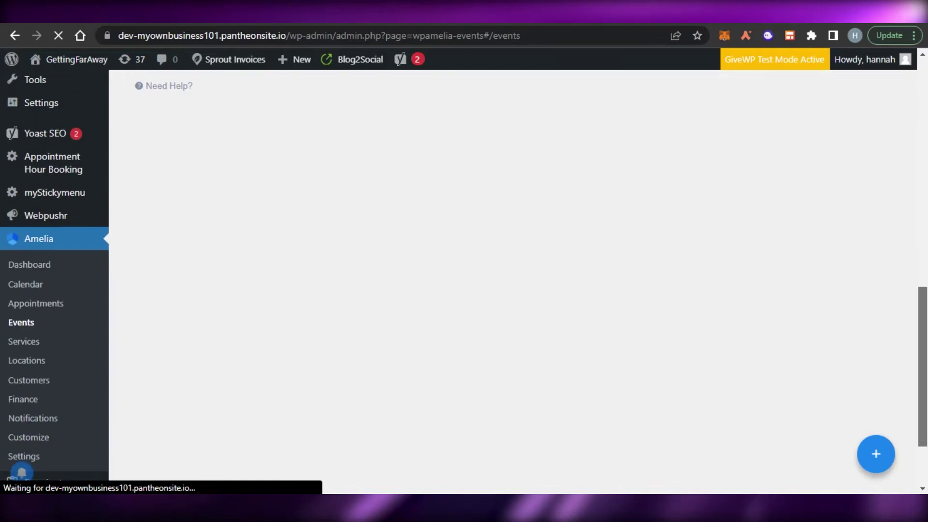
pyautogui.click(30, 196)
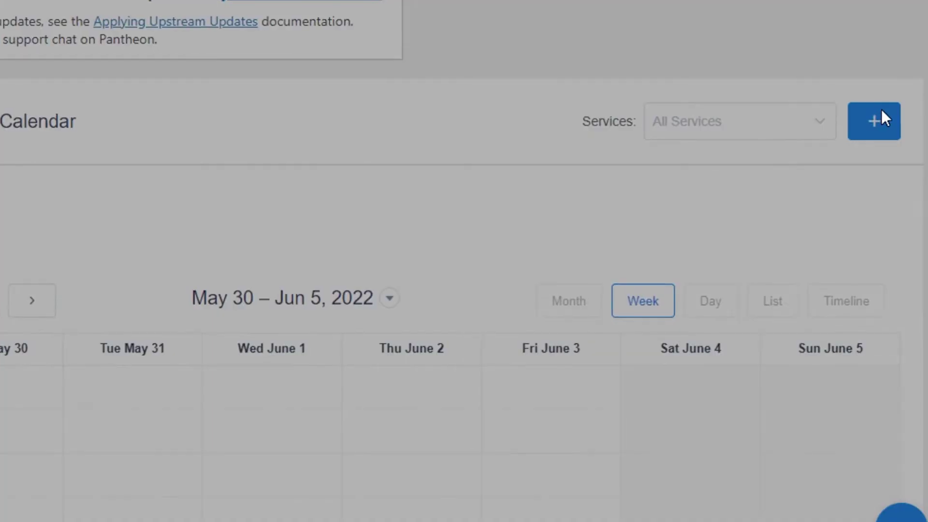
pyautogui.click(870, 159)
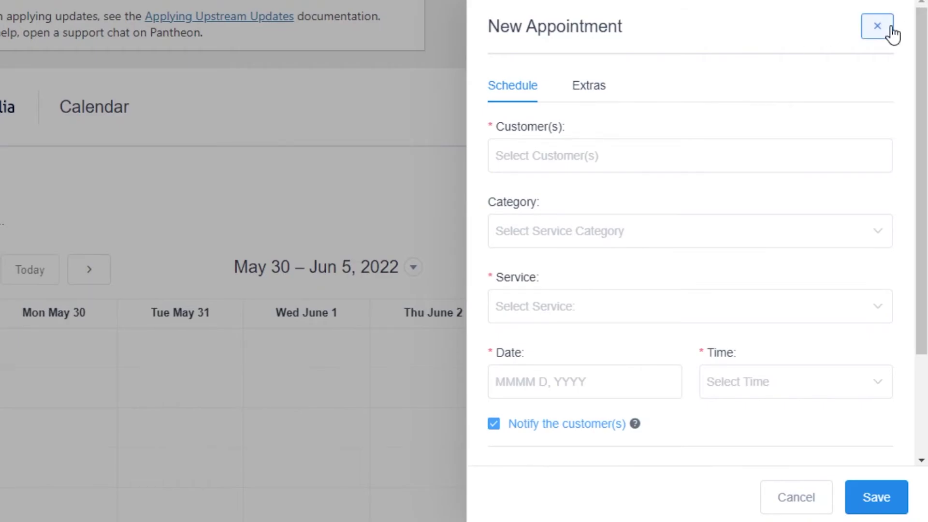
pyautogui.click(876, 25)
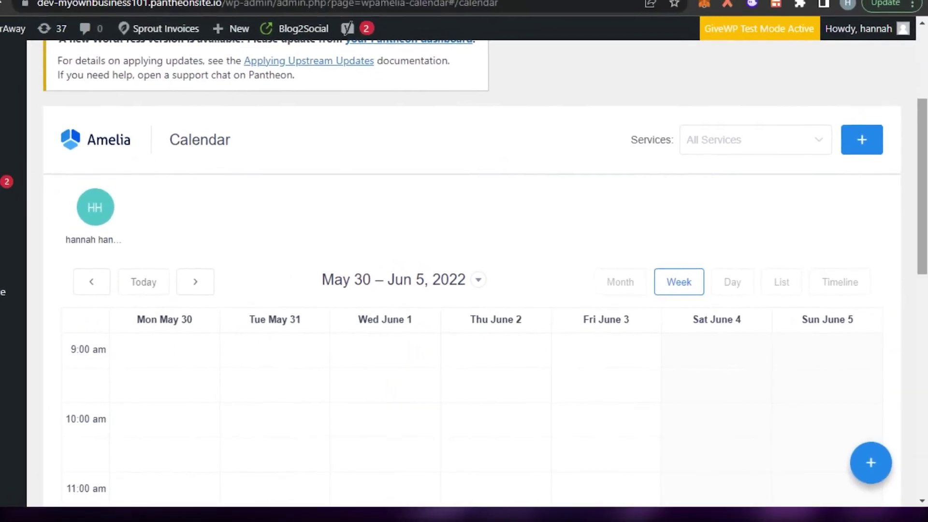
# Examine the weekly calendar's days and hourly time slots
pyautogui.scroll(-5, 483, 280)
pyautogui.scroll(-3, 13, 474)
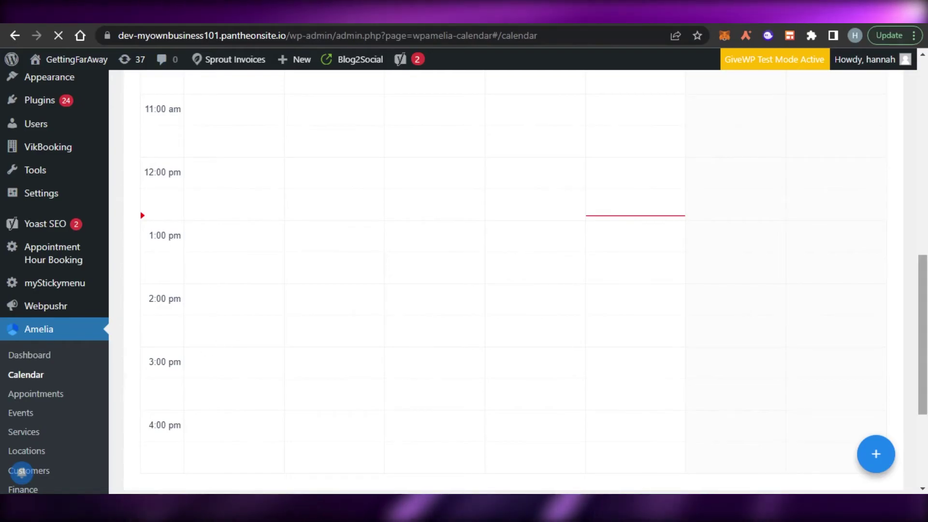
pyautogui.scroll(-3, 21, 472)
pyautogui.scroll(12, 22, 472)
pyautogui.scroll(-2, 21, 473)
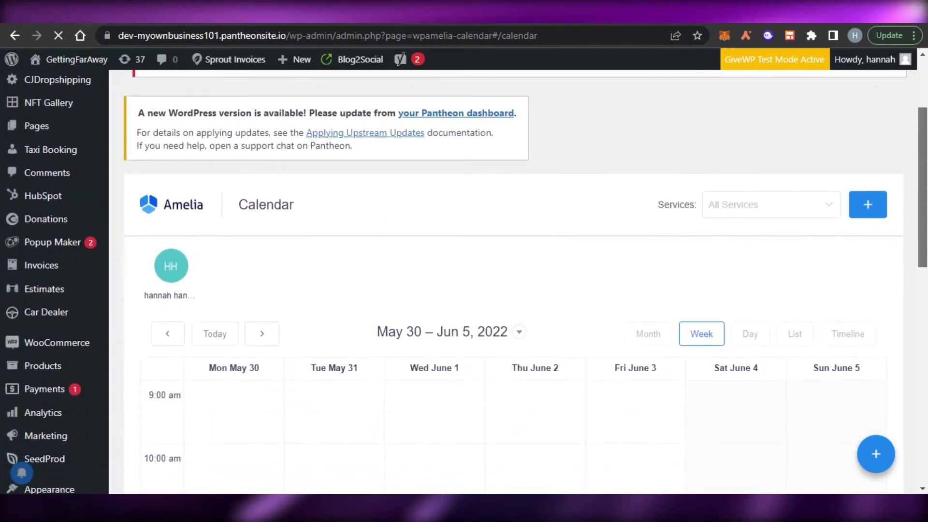
pyautogui.scroll(-3, 595, 241)
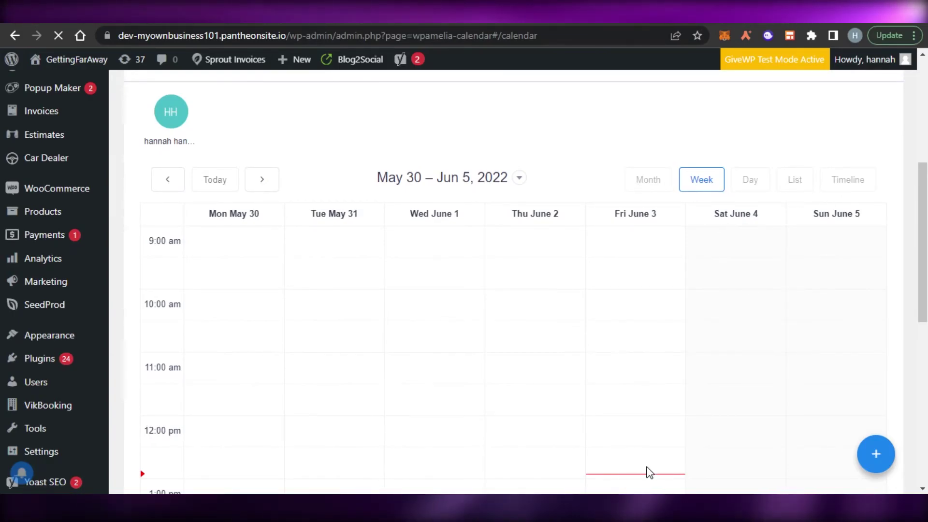
# Go to Amelia's Customize page
pyautogui.scroll(-8, 637, 465)
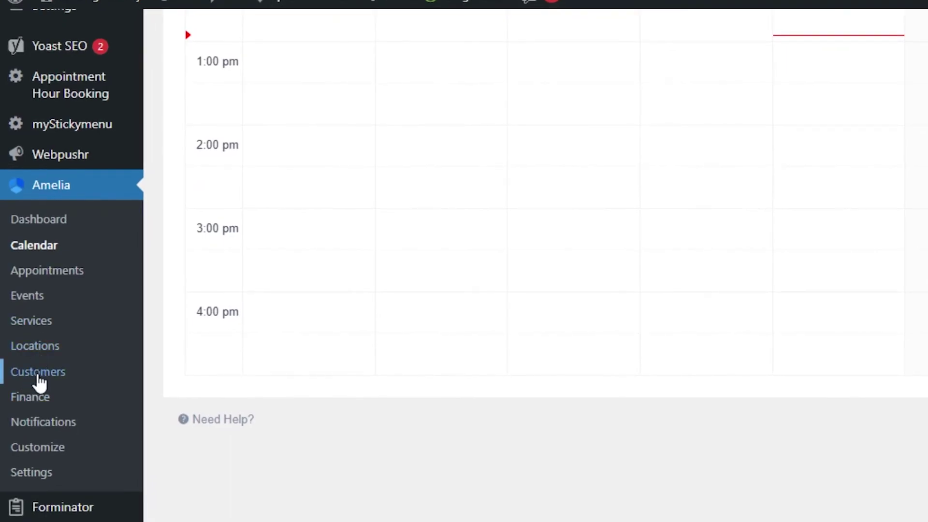
pyautogui.click(45, 448)
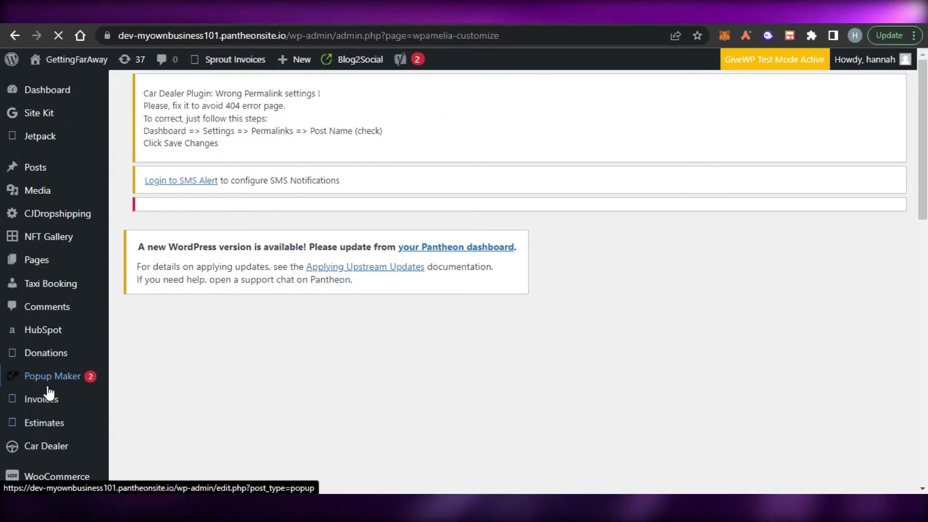
pyautogui.scroll(-10, 22, 472)
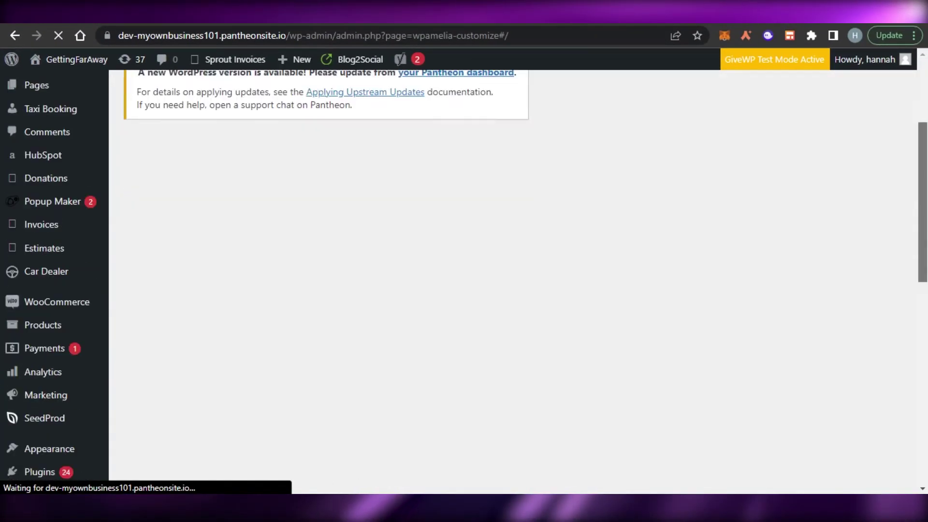
pyautogui.scroll(-5, 22, 472)
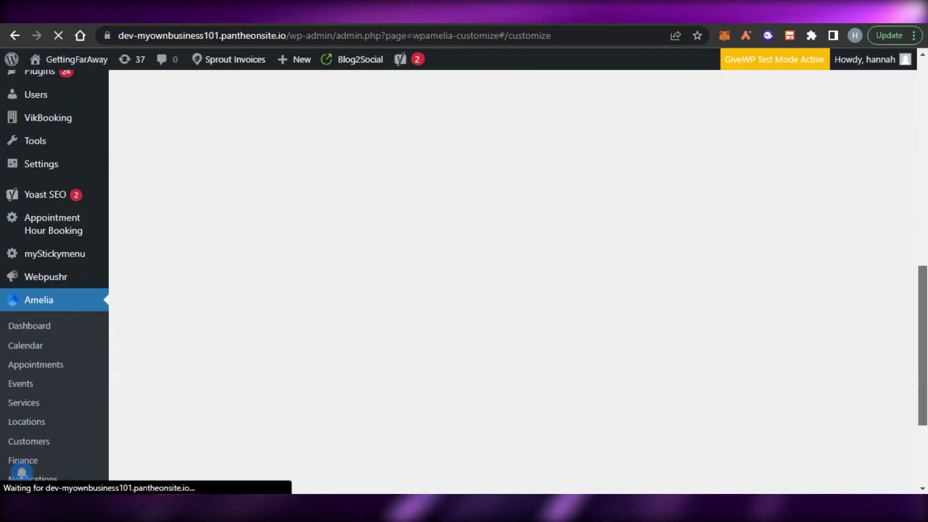
pyautogui.scroll(2, 54, 281)
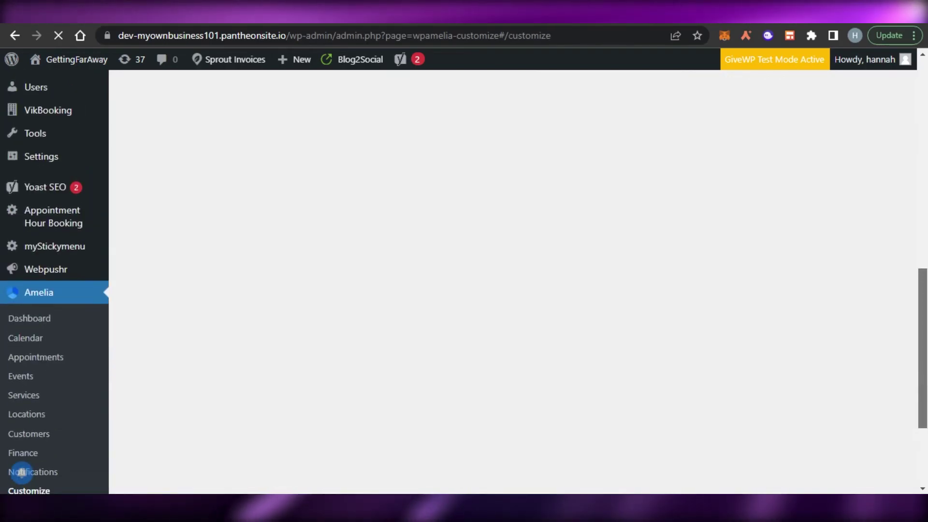
pyautogui.scroll(-1, 54, 282)
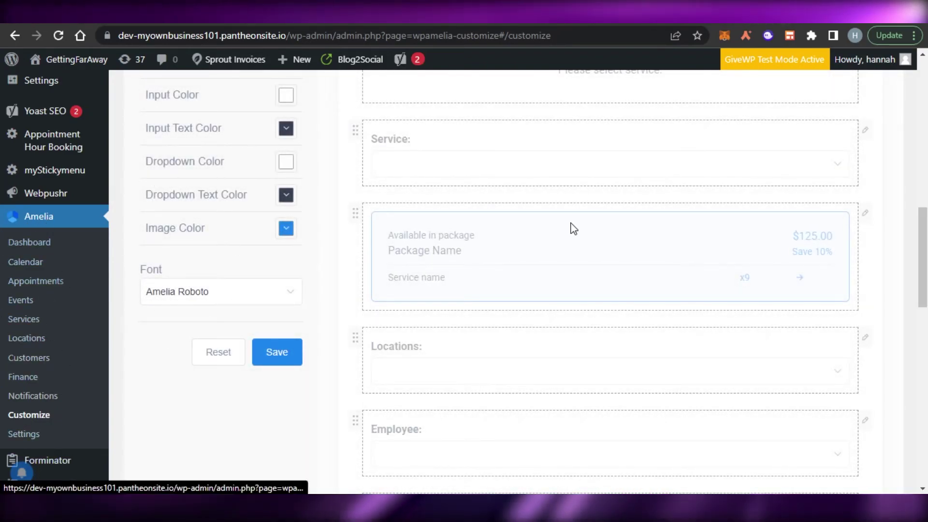
# Examine the Colors & Fonts settings and the step-by-step booking form layout on the Customize page
pyautogui.scroll(9, 21, 472)
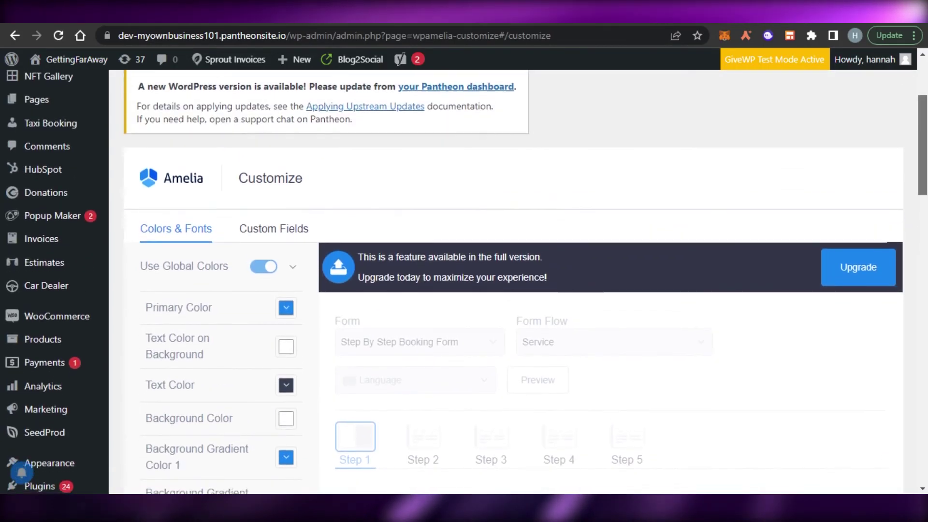
pyautogui.scroll(-2, 21, 472)
pyautogui.scroll(-6, 22, 472)
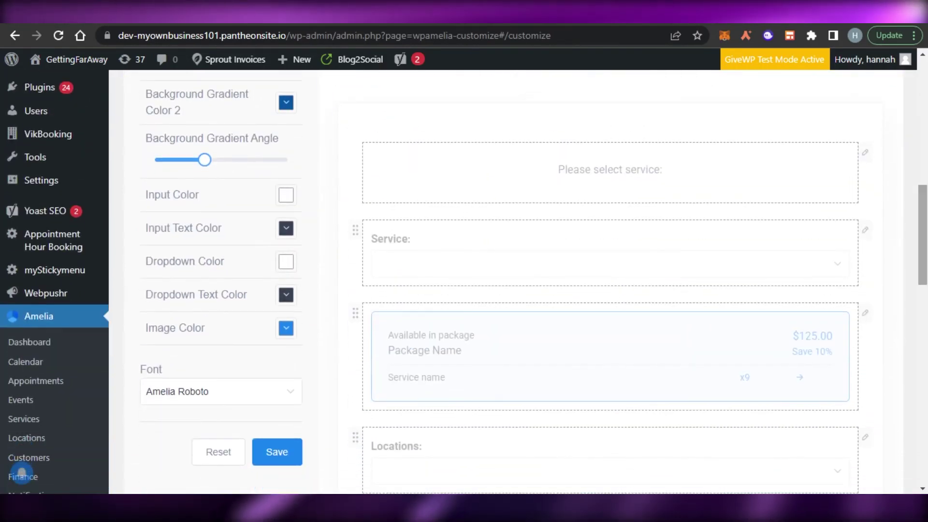
pyautogui.scroll(4, 22, 472)
pyautogui.scroll(4, 21, 472)
pyautogui.scroll(-4, 21, 472)
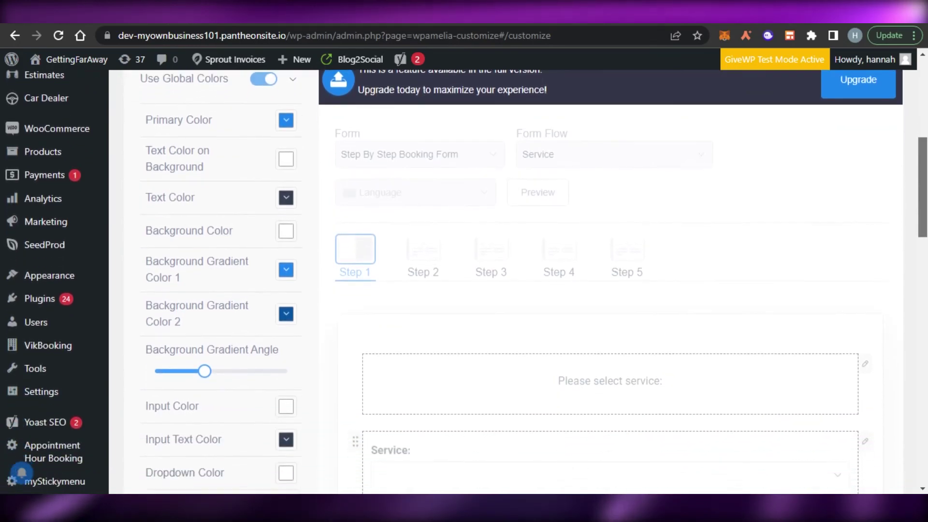
pyautogui.scroll(-3, 21, 472)
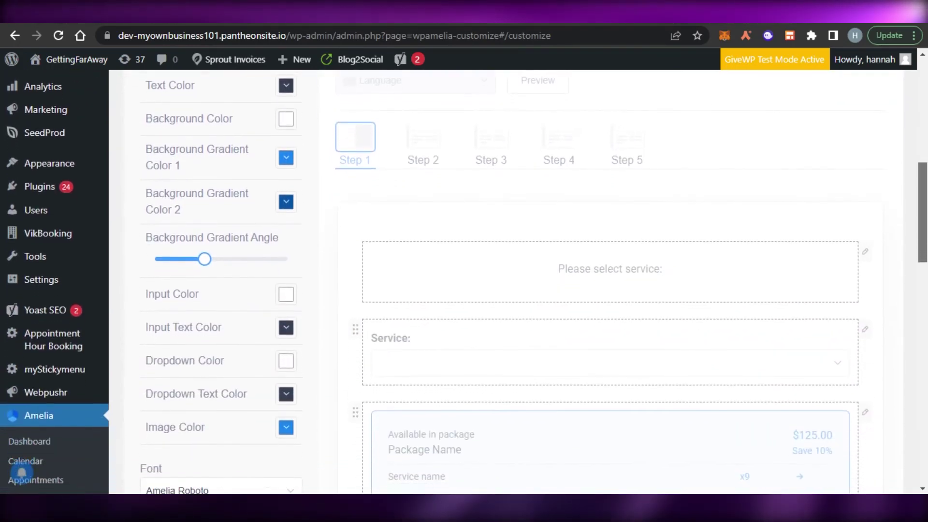
pyautogui.scroll(-3, 21, 472)
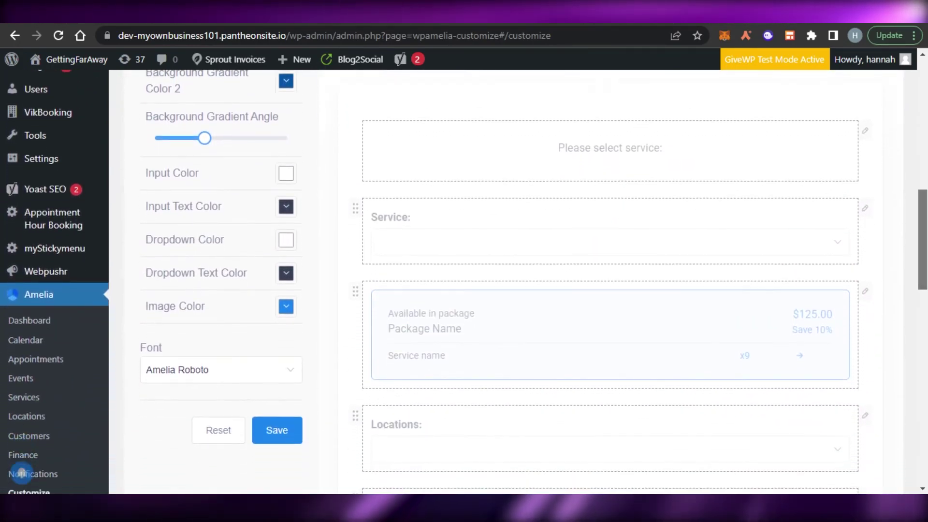
pyautogui.scroll(-3, 22, 472)
pyautogui.scroll(11, 291, 318)
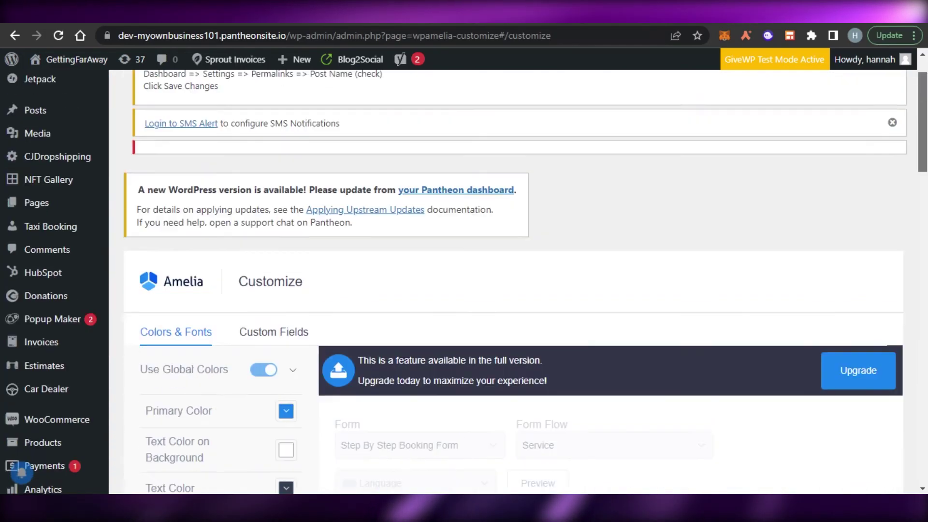
# Look through the Custom Fields section of Amelia's customization settings
pyautogui.click(254, 347)
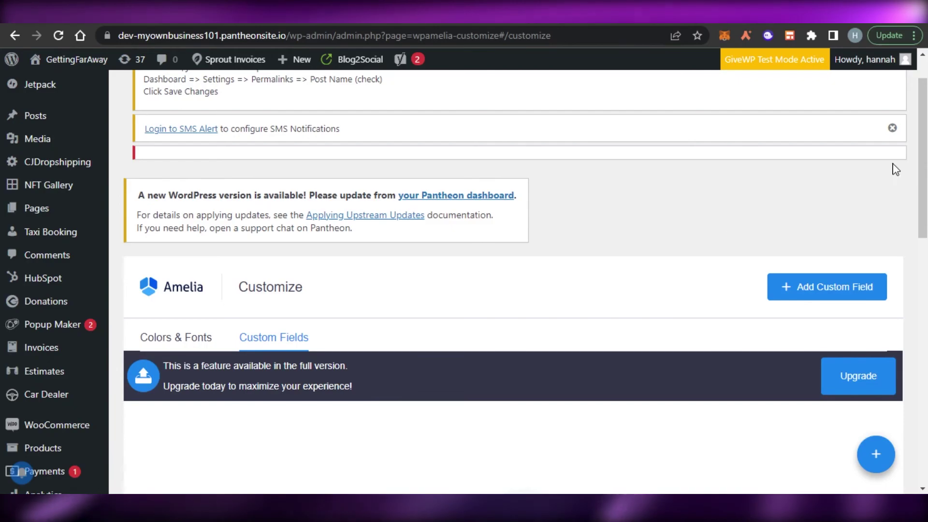
pyautogui.scroll(-4, 580, 314)
pyautogui.scroll(-1, 507, 417)
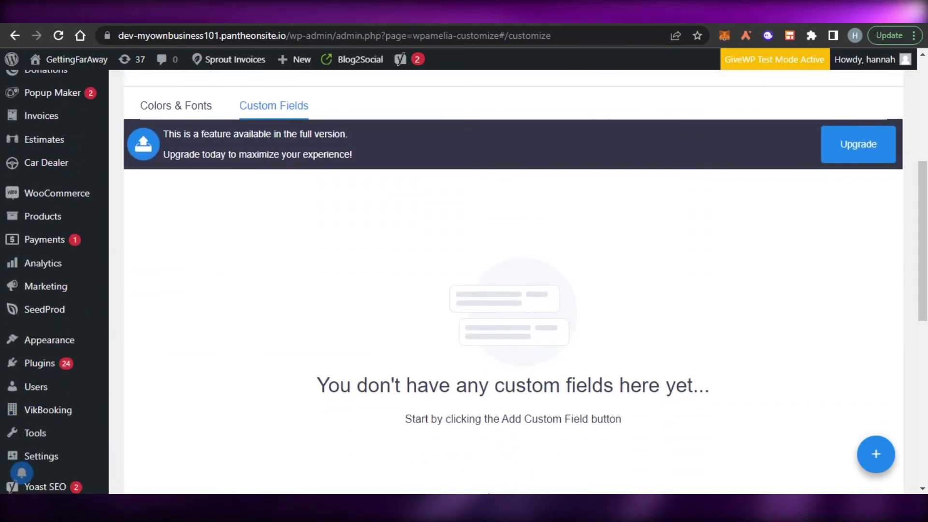
pyautogui.scroll(1, 513, 309)
pyautogui.scroll(-5, 513, 309)
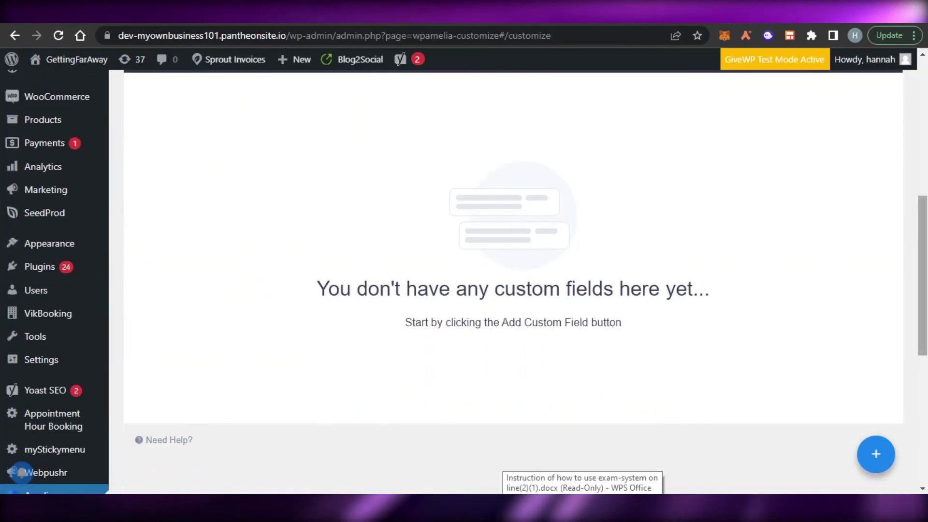
# Go to Amelia's Dashboard and review its appointment statistics, services table and upcoming appointments
pyautogui.scroll(-4, 788, 344)
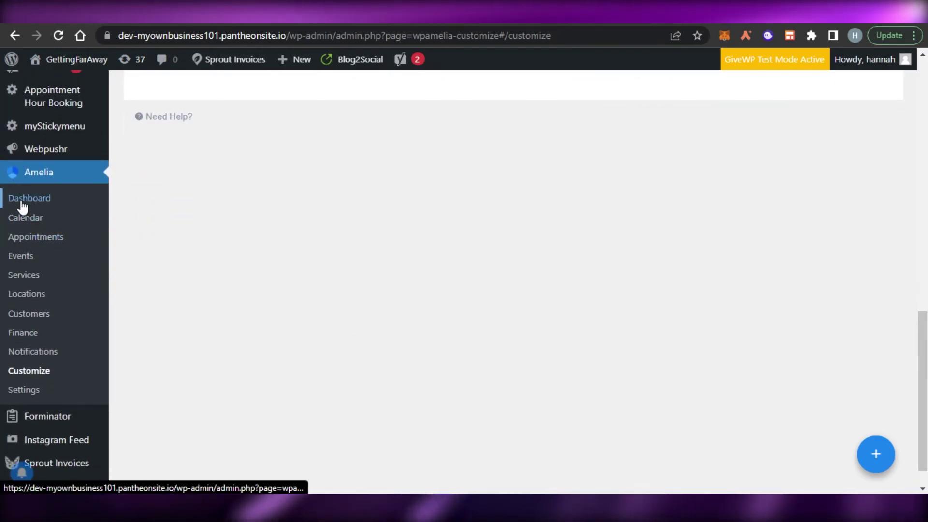
pyautogui.click(22, 201)
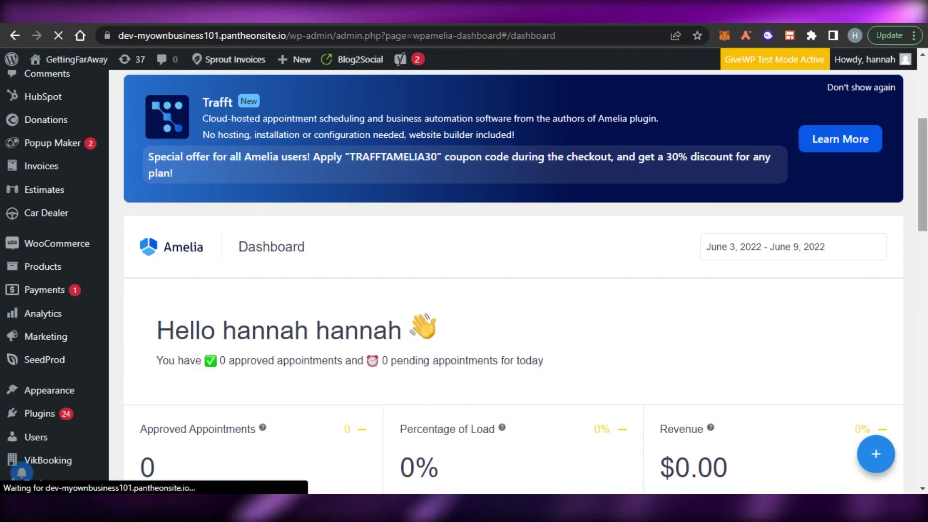
pyautogui.scroll(-5, 512, 280)
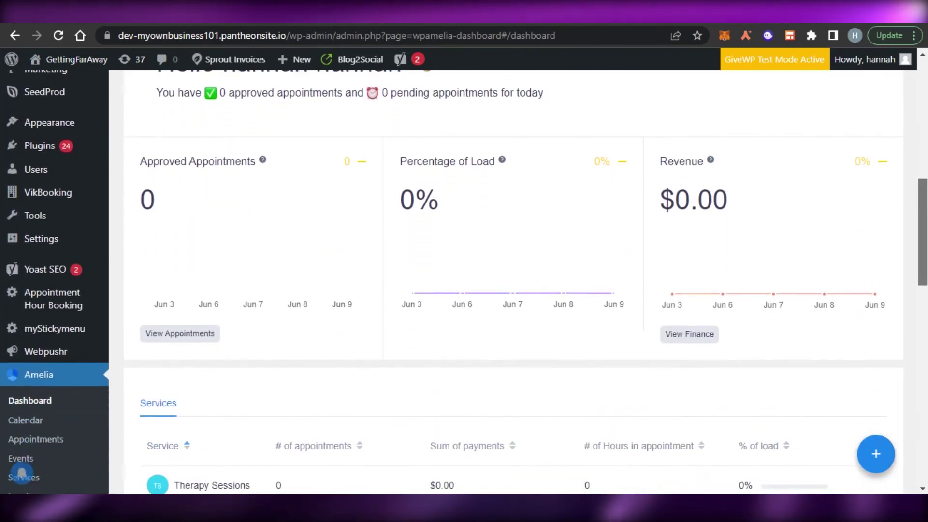
pyautogui.scroll(-1, 512, 281)
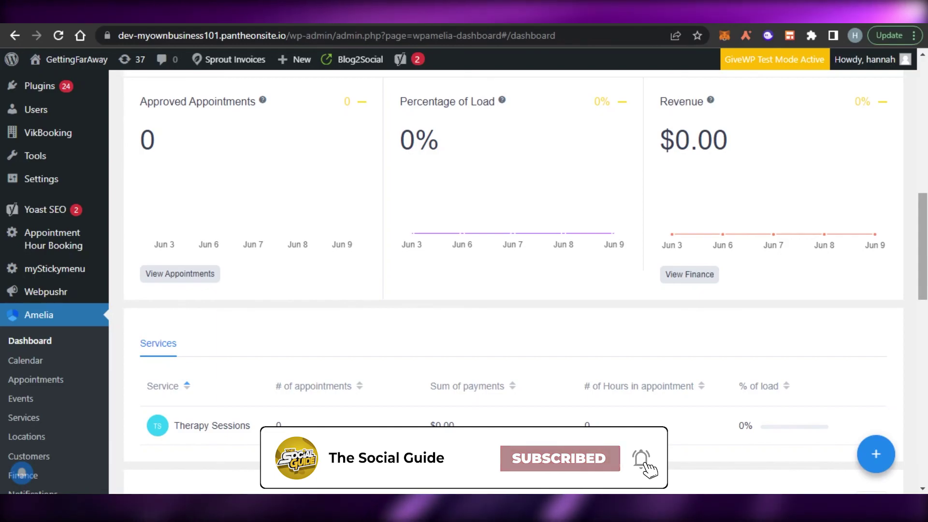
pyautogui.scroll(-4, 512, 280)
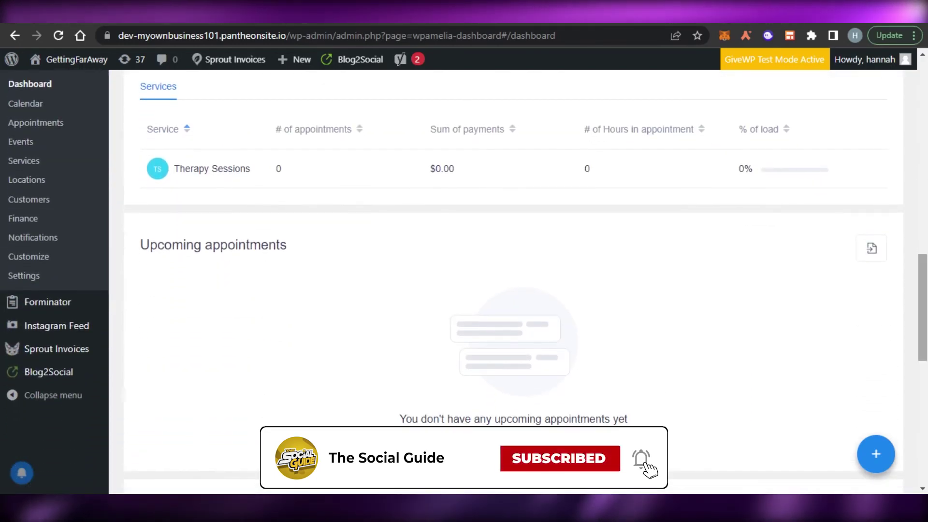